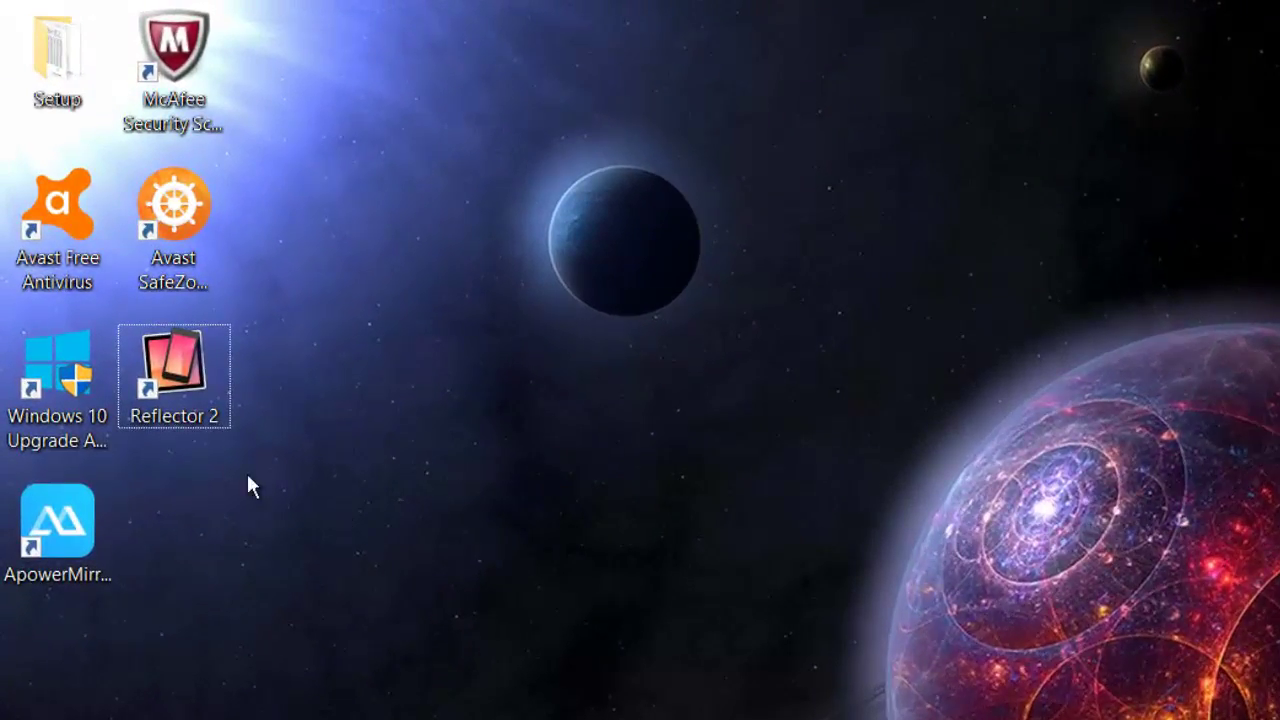
Launch Reflector 2 from its desktop shortcut so it runs as a tray icon.
left_click(80, 551)
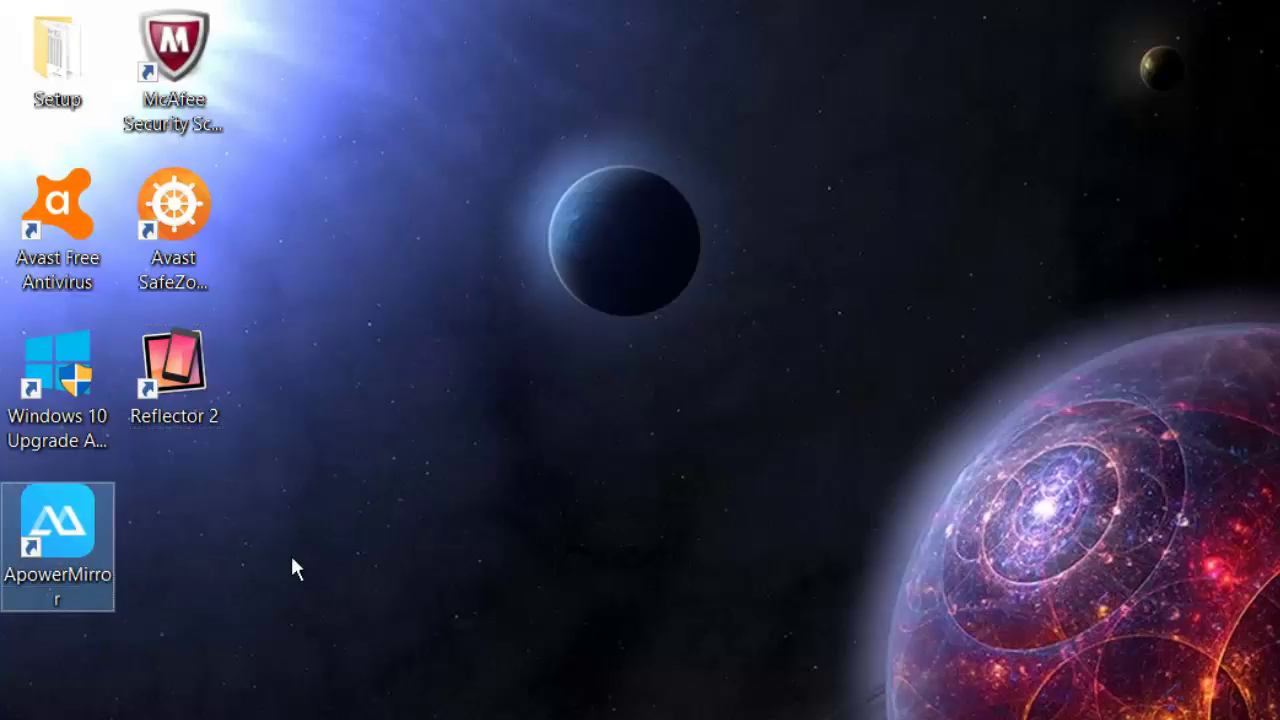
left_click(563, 574)
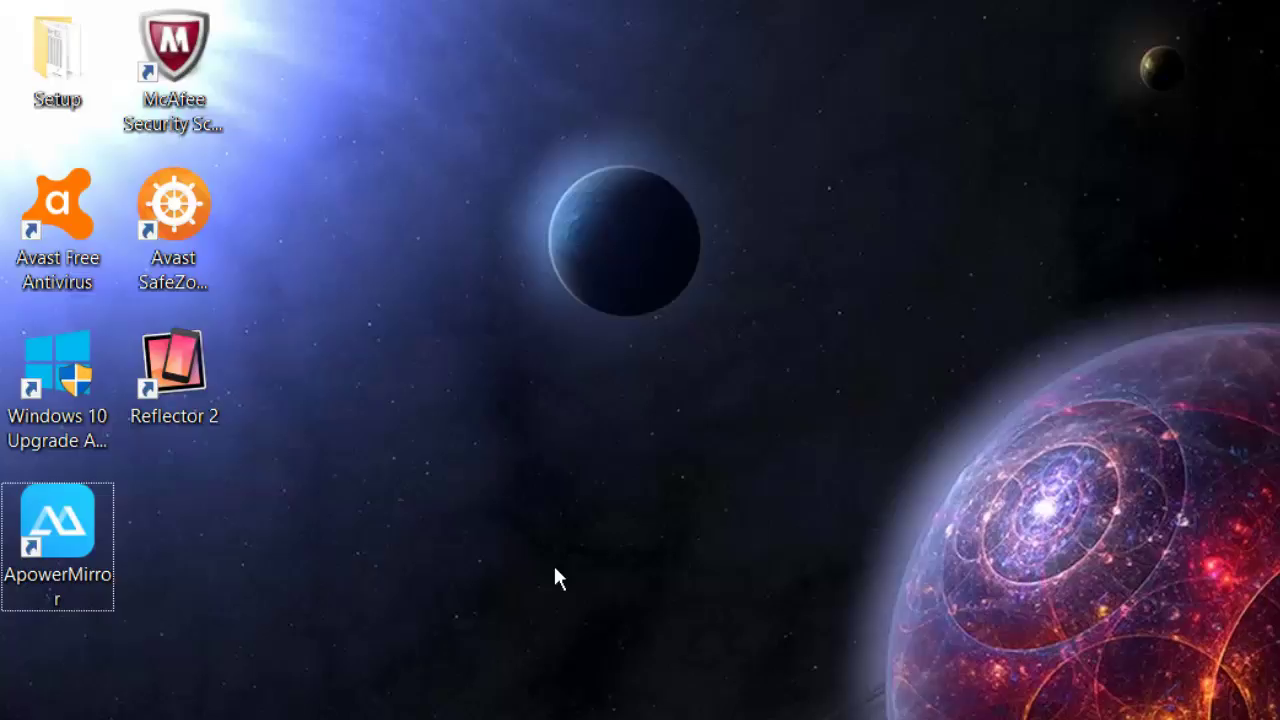
left_click(200, 420)
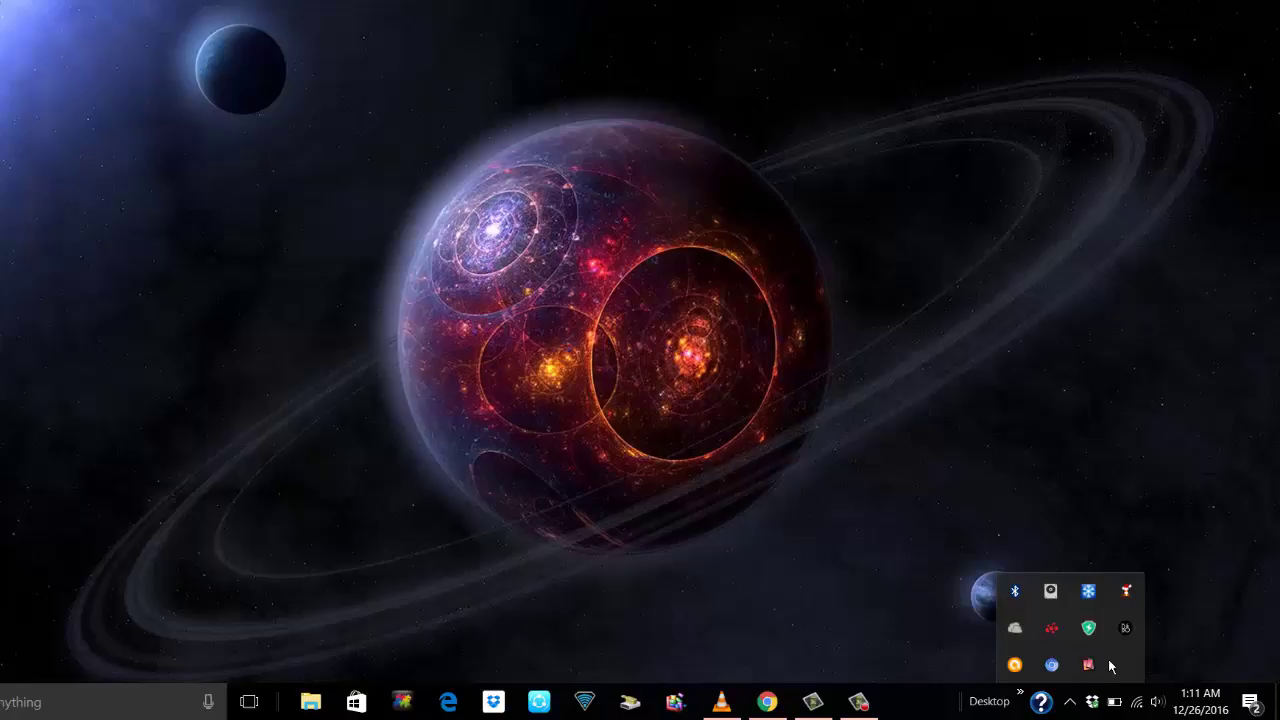
Open Reflector 2's HP receiver panel showing no devices and a Quick Connect code.
left_click(1090, 665)
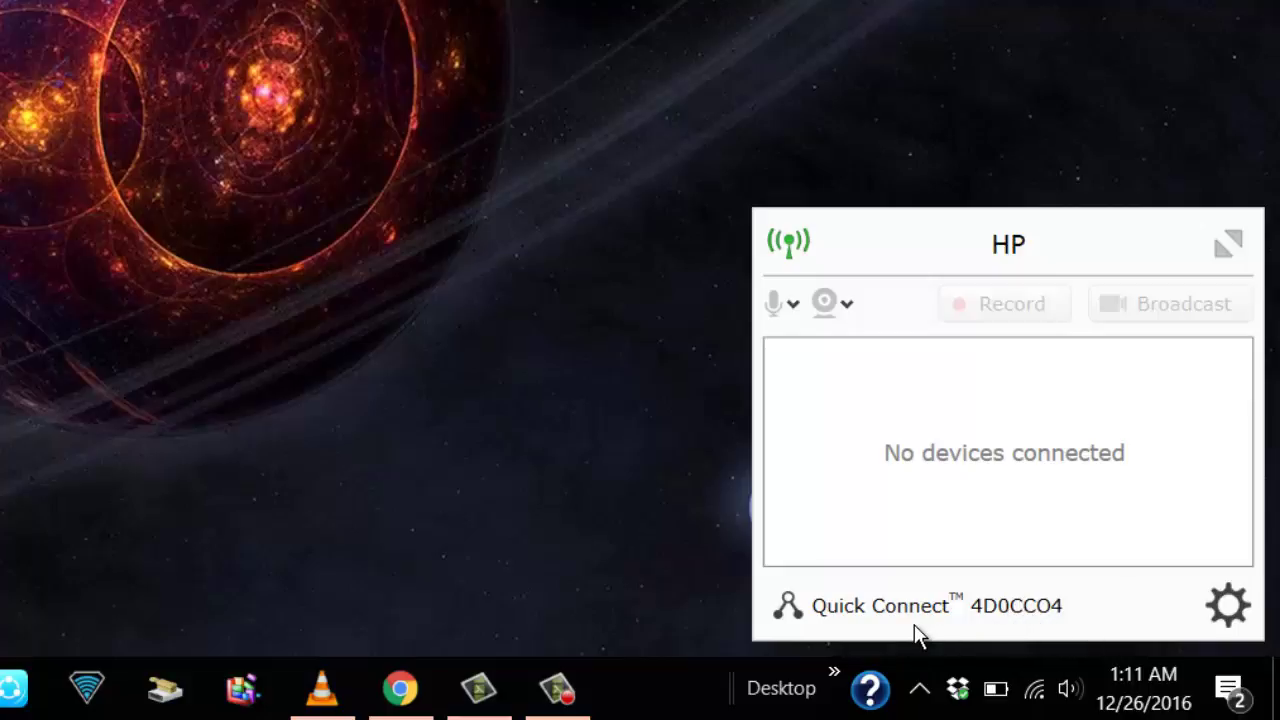
Show the Quick Connect code and QR code, then mirror the iPhone via AirPlay to HP.
left_click(1028, 620)
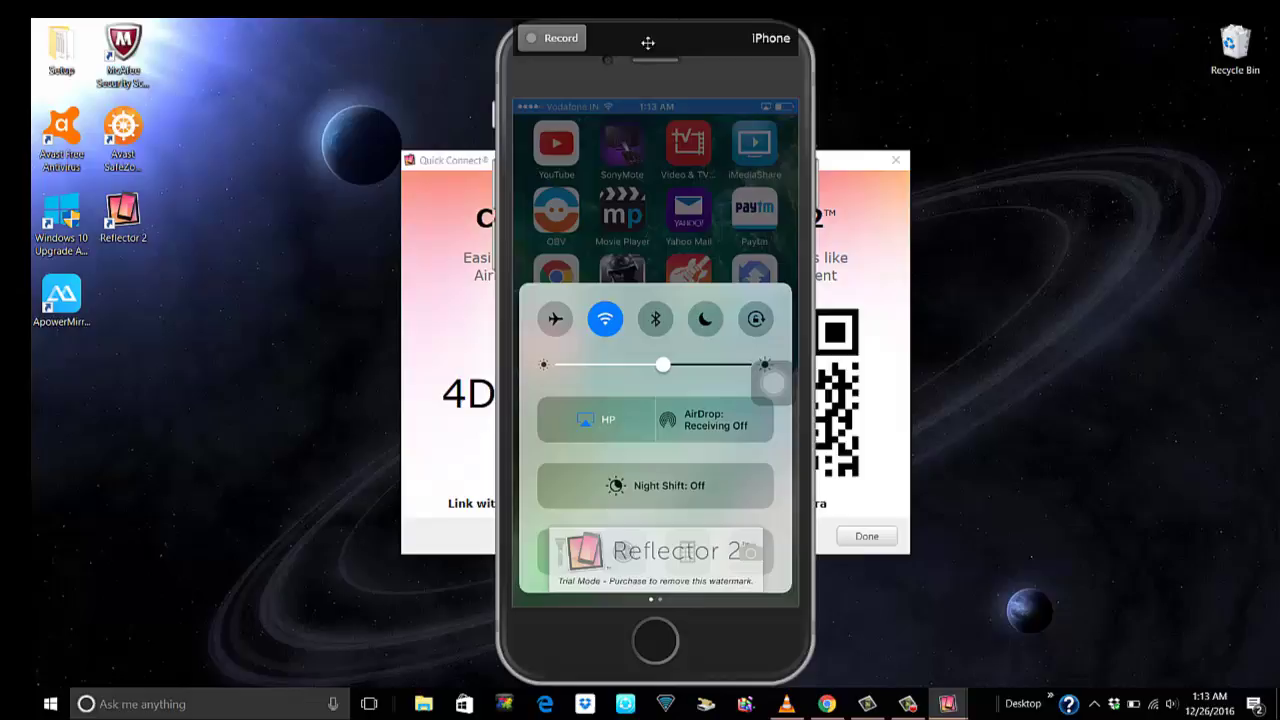
Move the mirrored iPhone window and Quick Connect dialog aside, then close the Quick Connect dialog.
left_click_drag(646, 40, 994, 56)
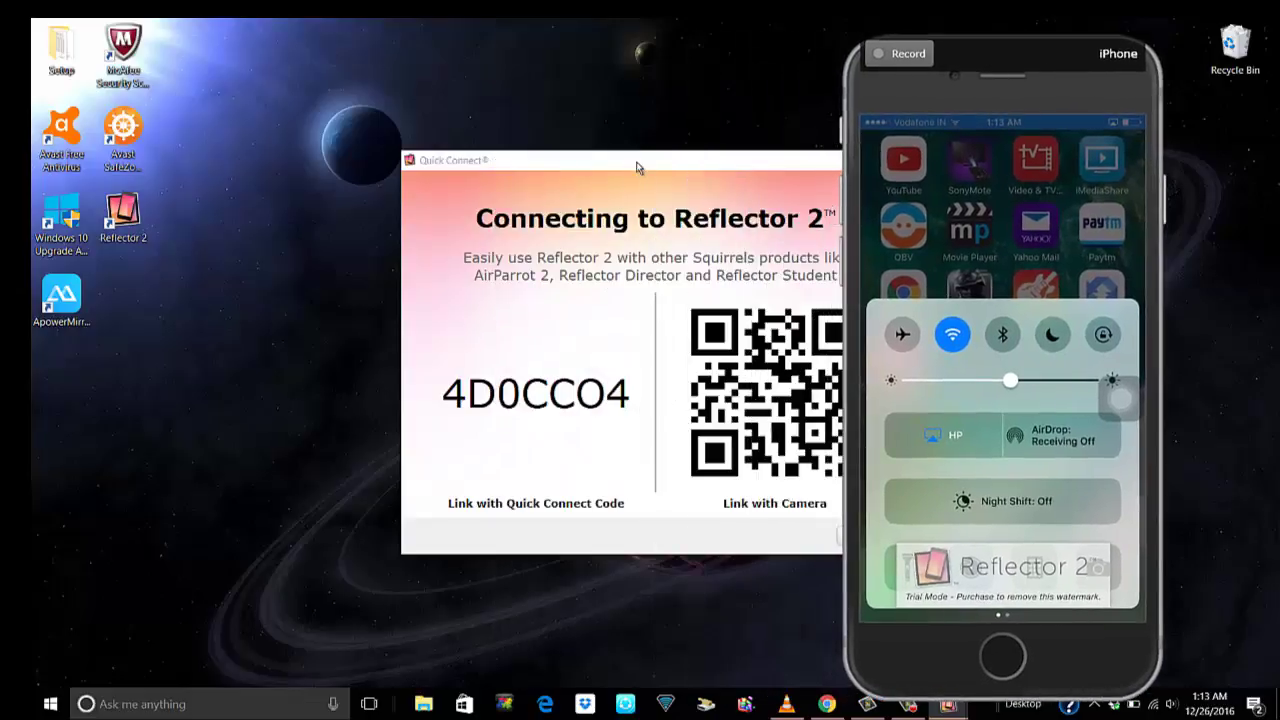
left_click_drag(640, 162, 520, 157)
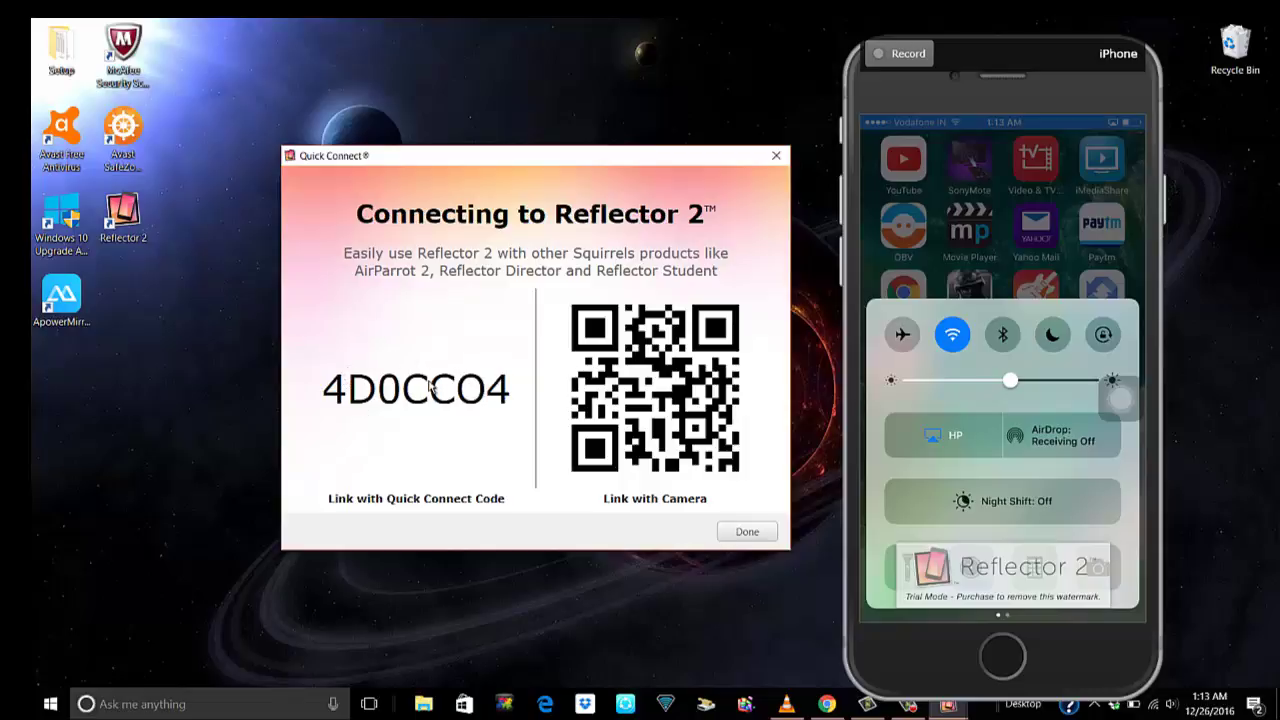
mouse_move(652, 395)
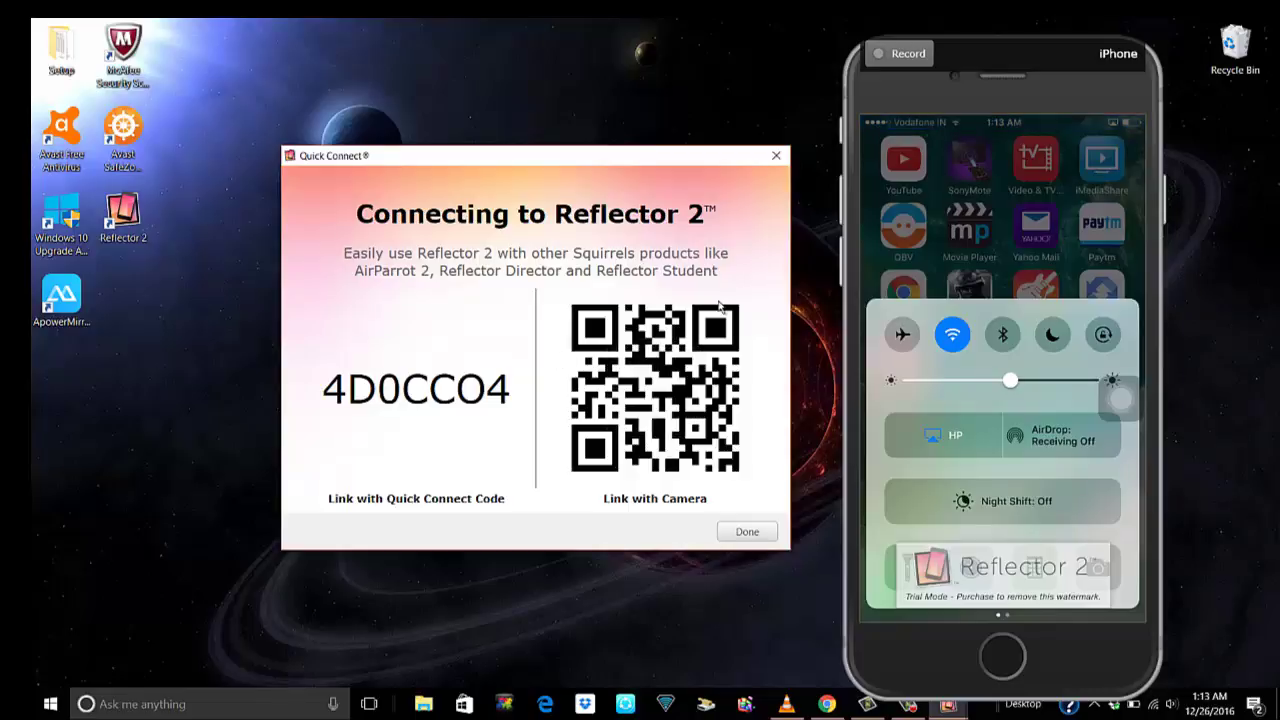
left_click_drag(720, 158, 708, 221)
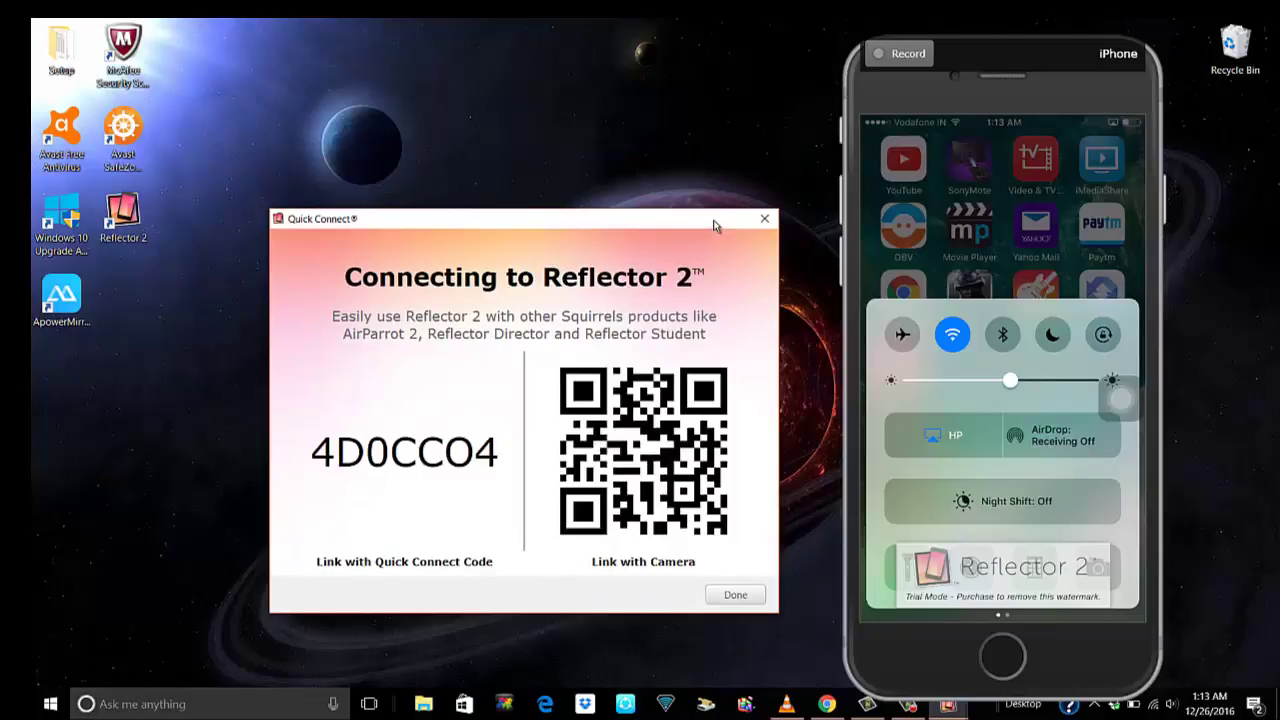
left_click(765, 219)
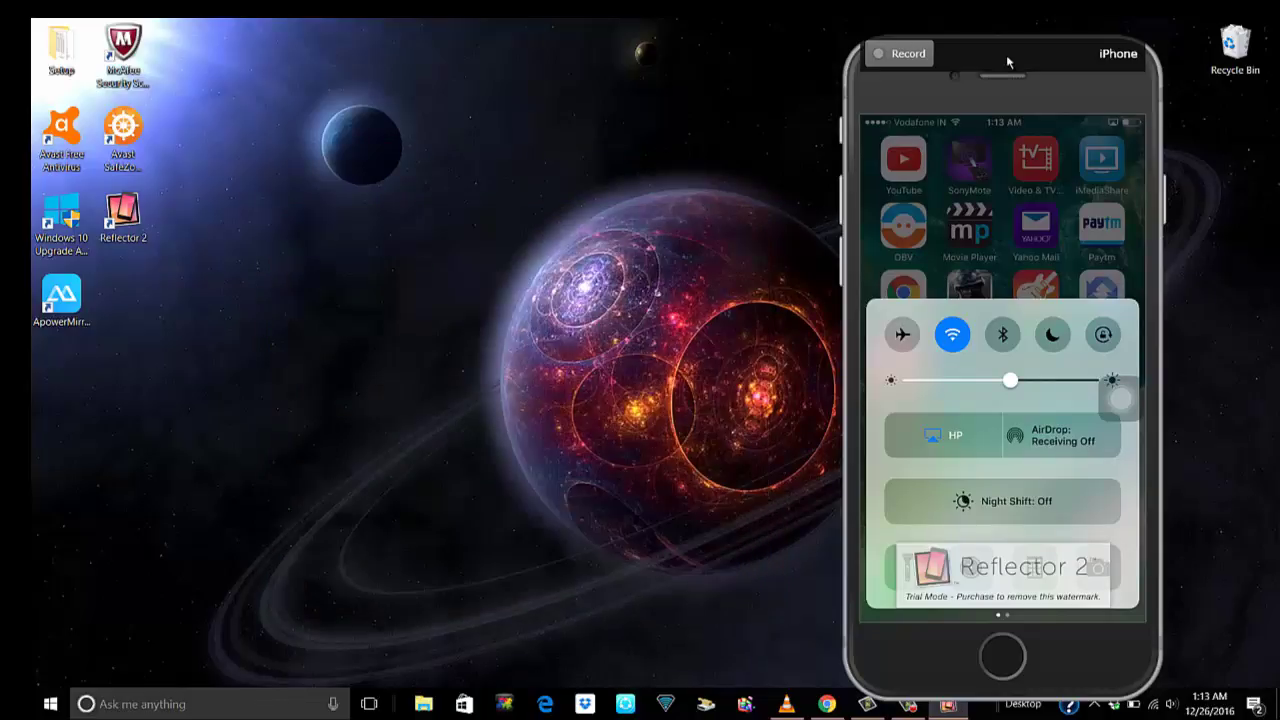
left_click_drag(1008, 62, 837, 62)
Restore the mirrored iPhone window from the taskbar and tray overflow, showing the home screen.
left_click(948, 706)
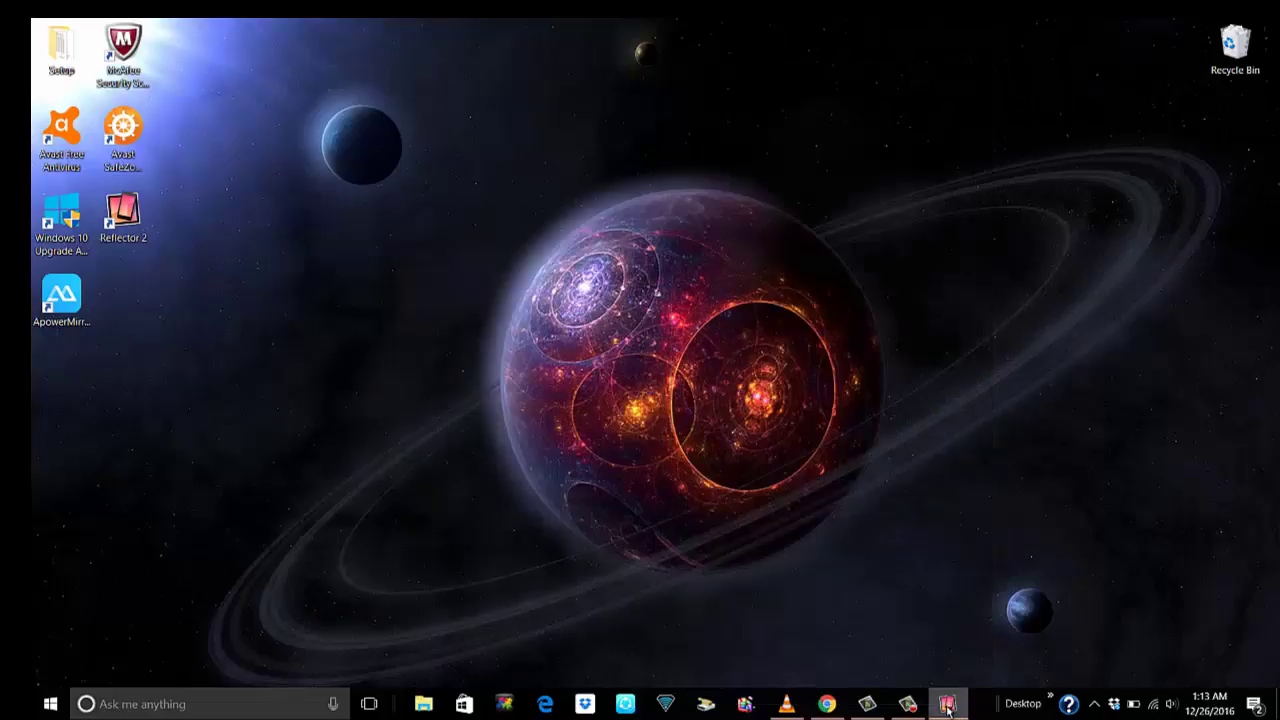
right_click(948, 706)
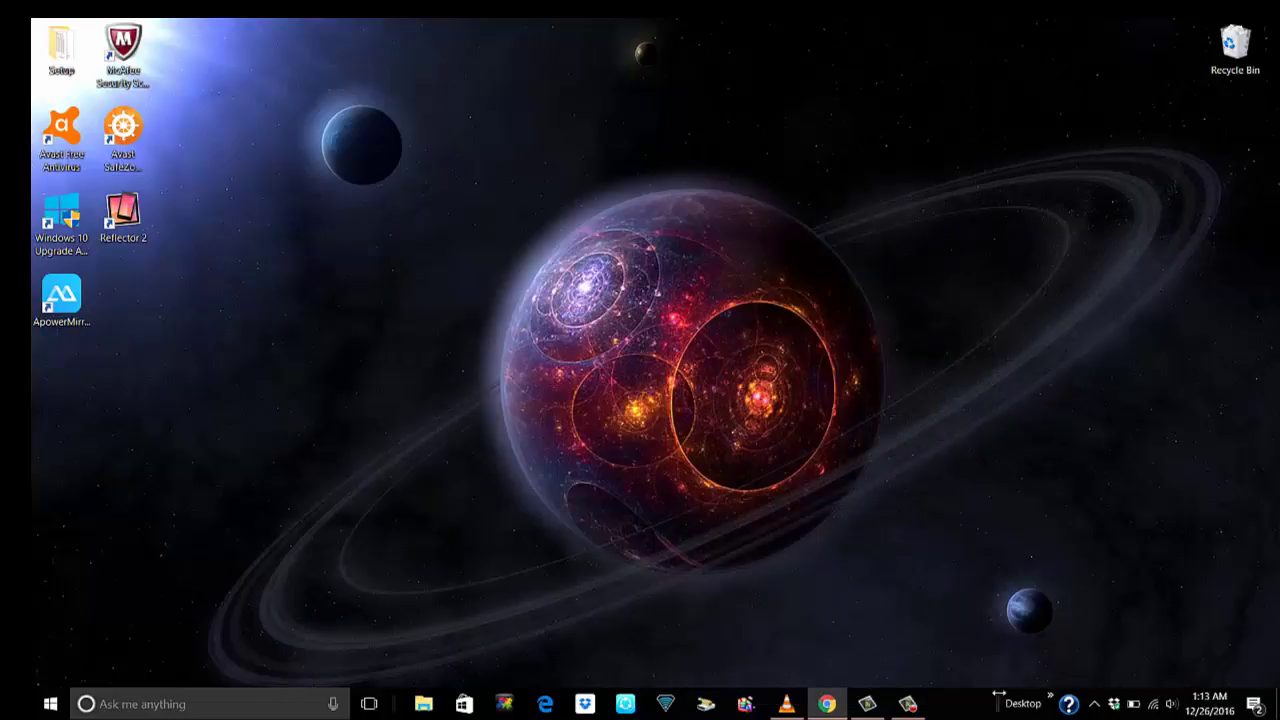
left_click(1094, 704)
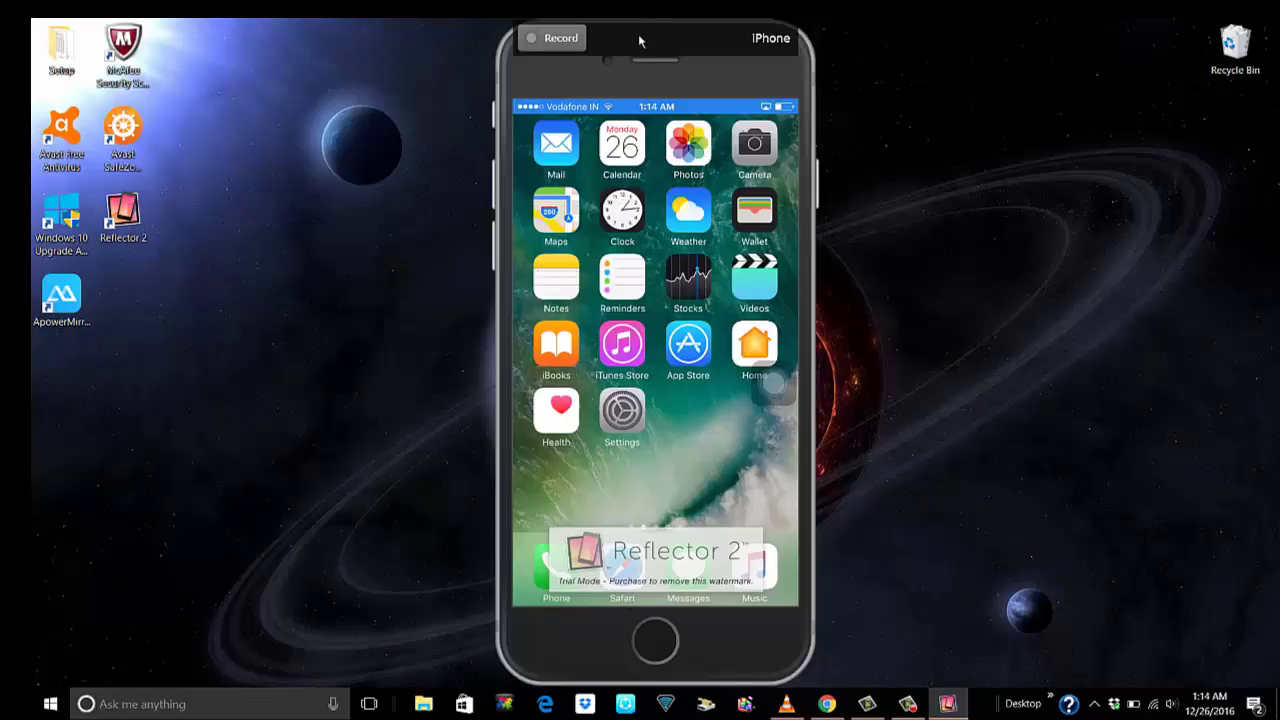
Record several seconds of the mirrored iPhone's Today view, then stop the recording.
left_click_drag(640, 40, 738, 49)
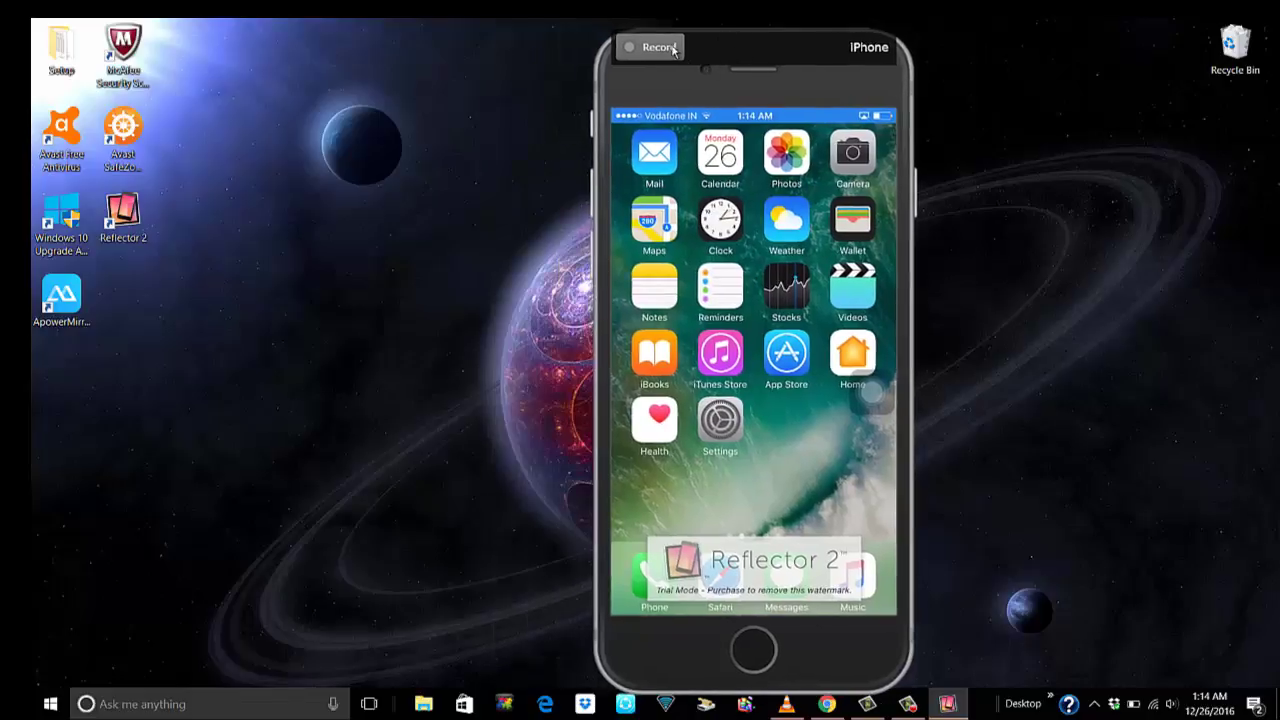
left_click(672, 48)
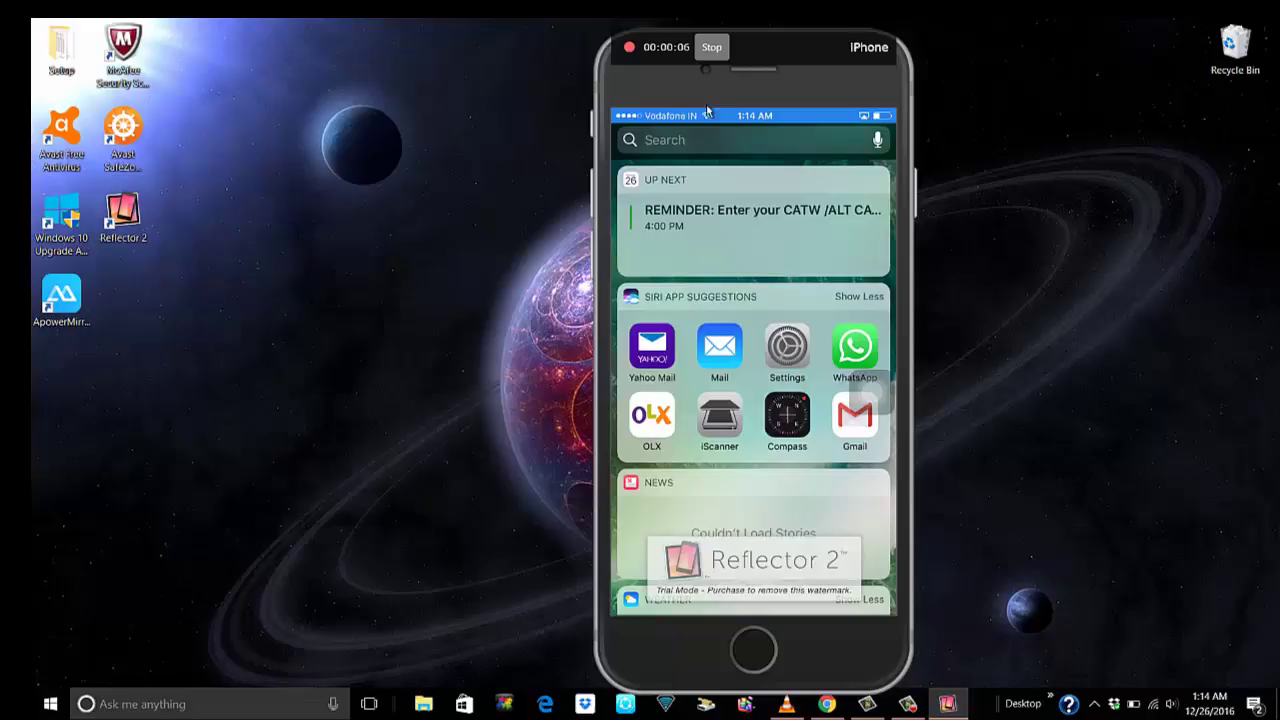
left_click(711, 47)
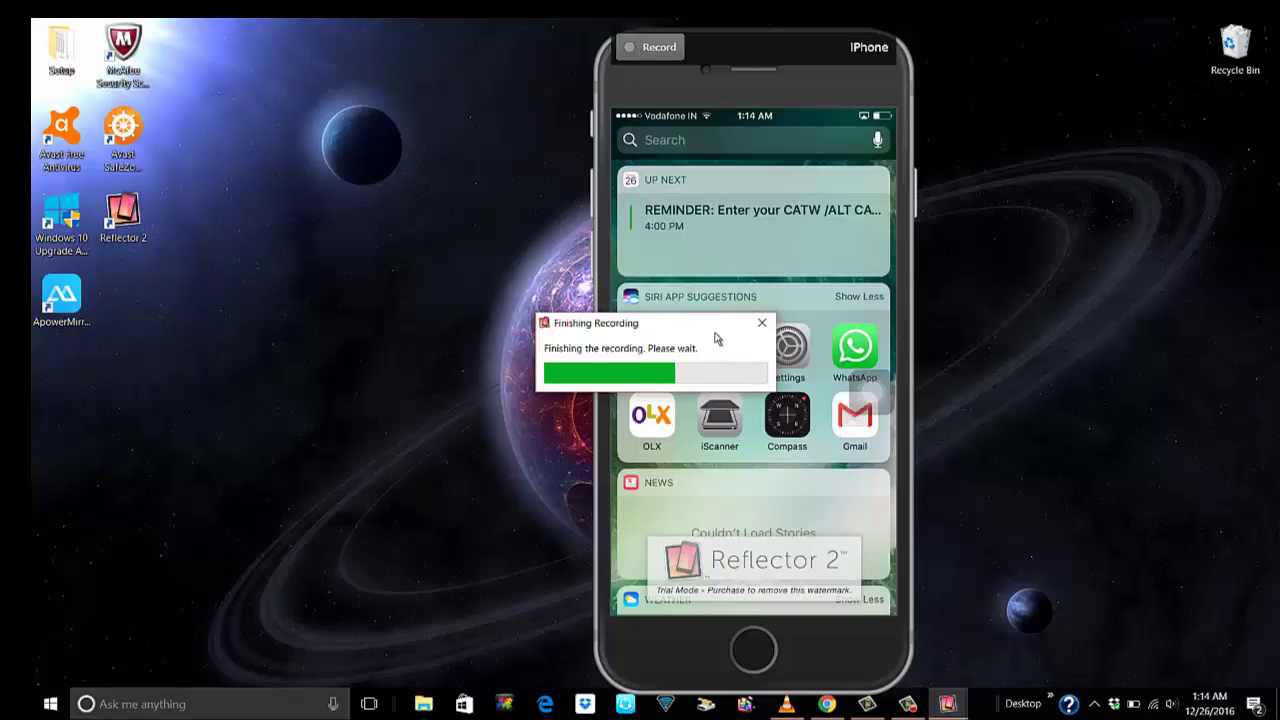
Dismiss the save prompt for Reflector Recording.mp4 without saving the file.
left_click_drag(670, 330, 500, 334)
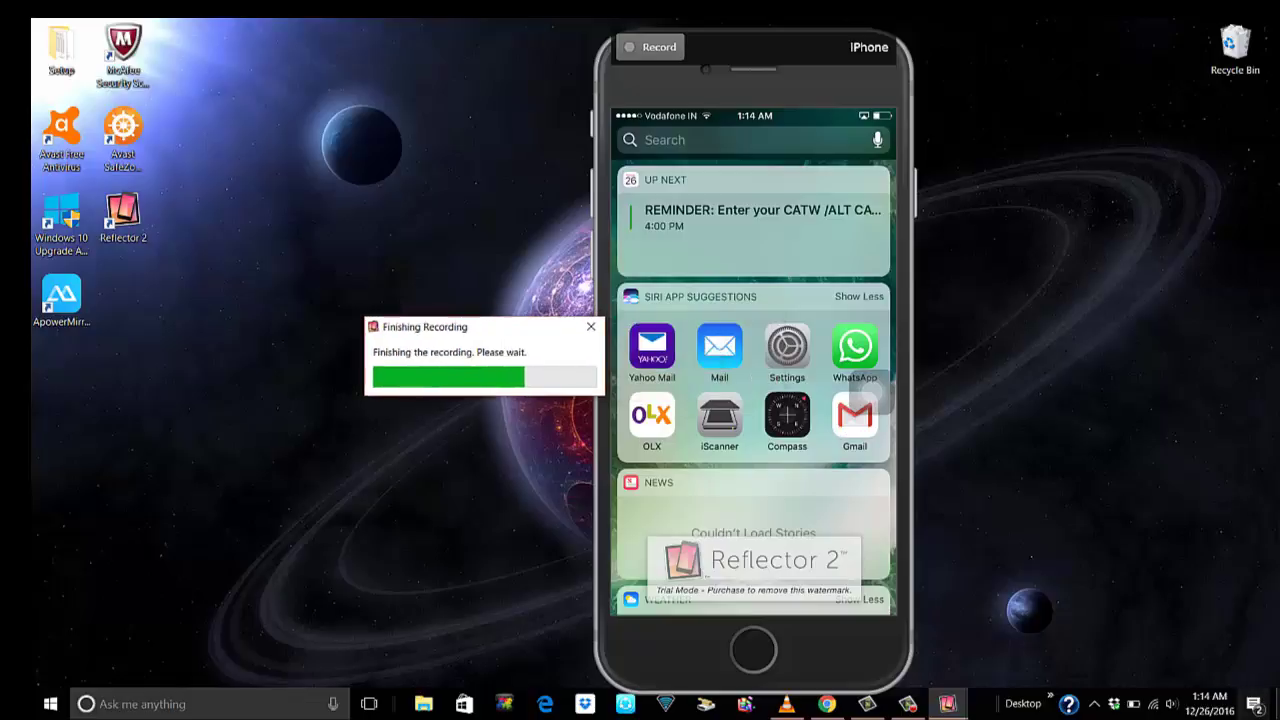
left_click(1094, 704)
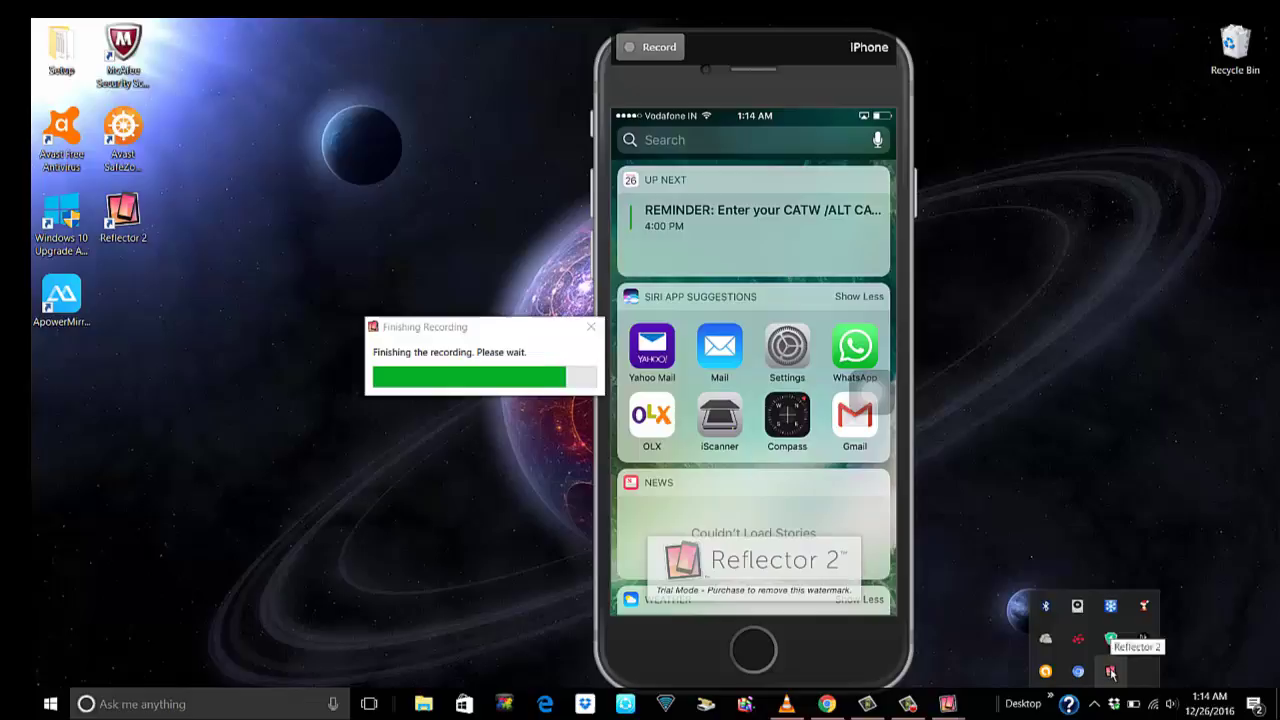
left_click(1111, 675)
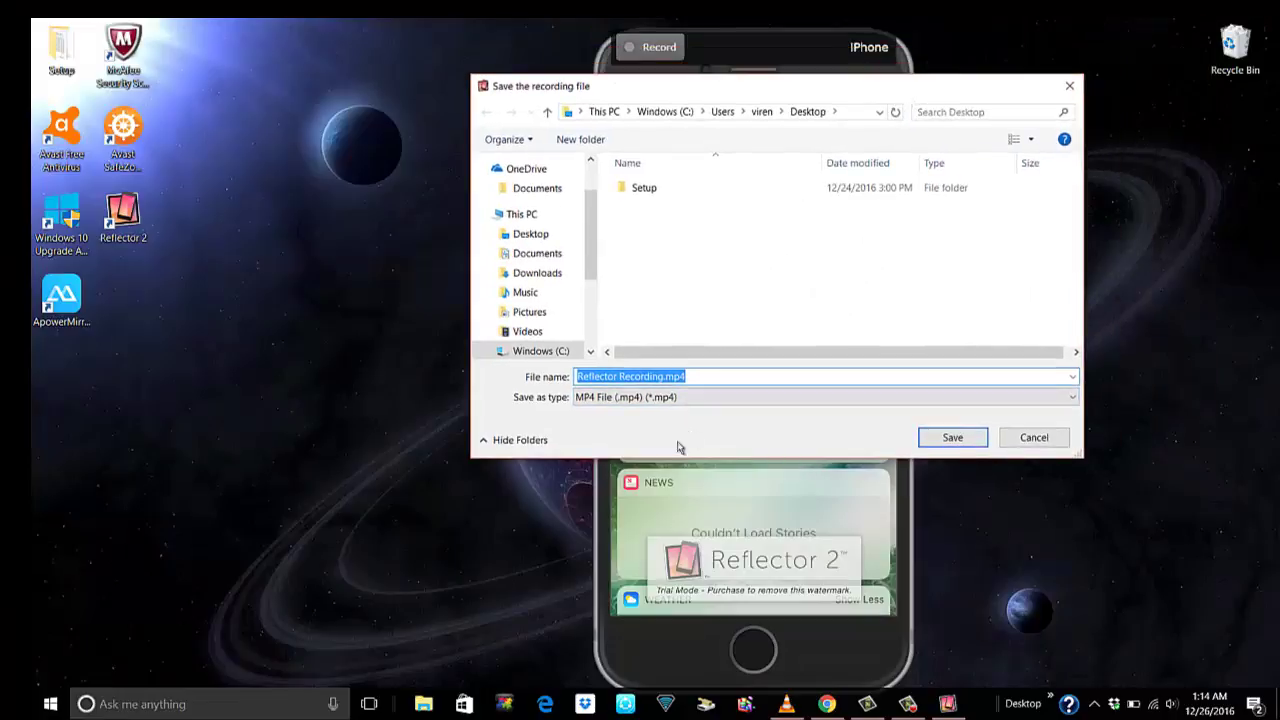
left_click(1073, 88)
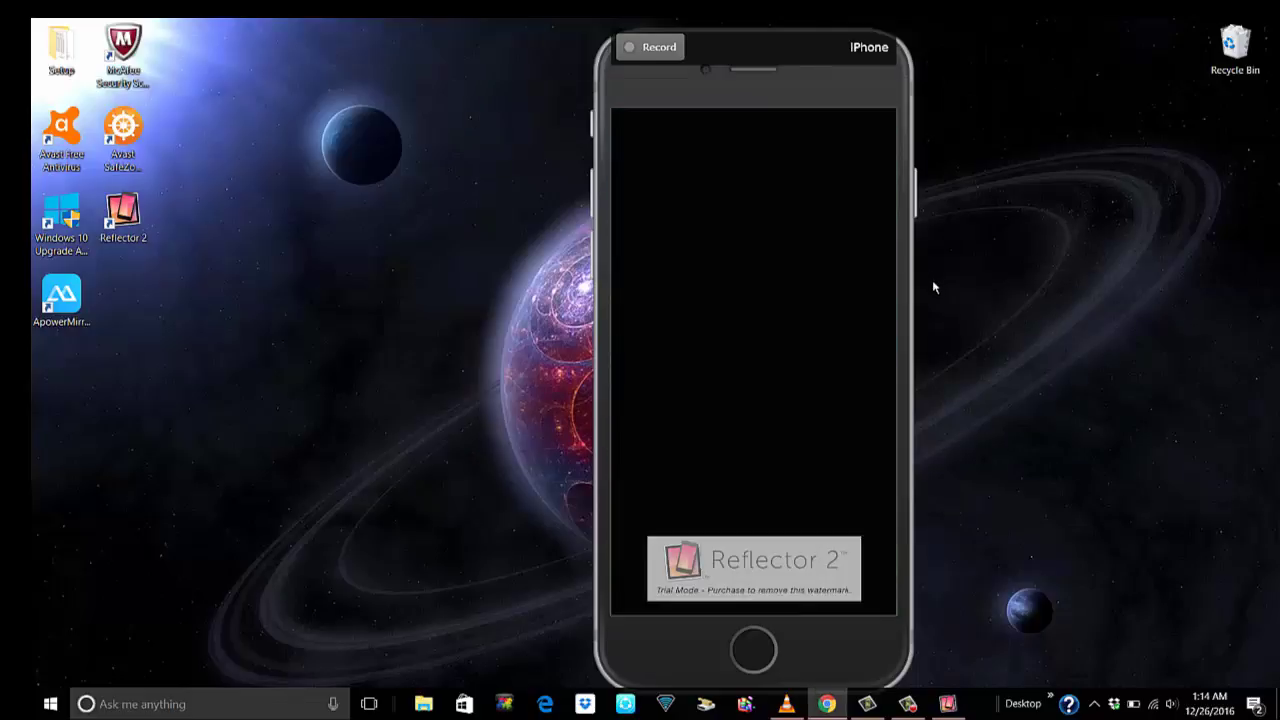
Open Reflector 2's Preferences from the status panel's gear menu.
left_click(1094, 704)
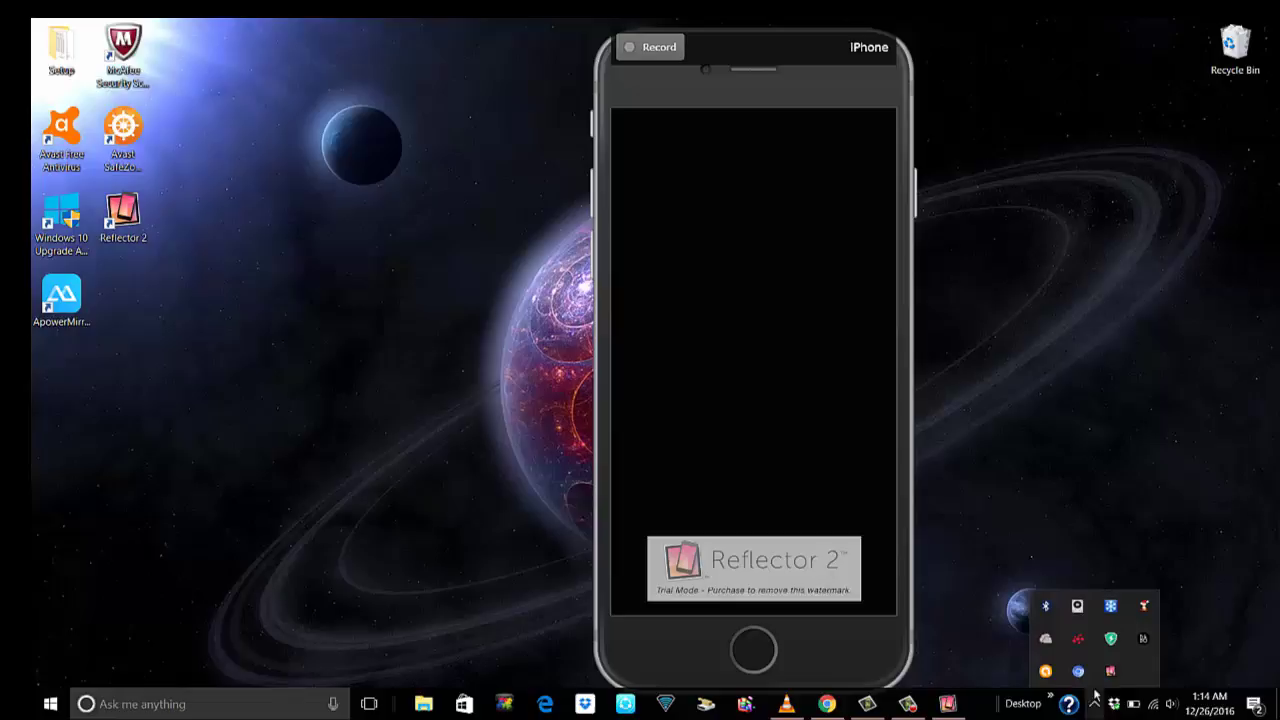
left_click(1109, 674)
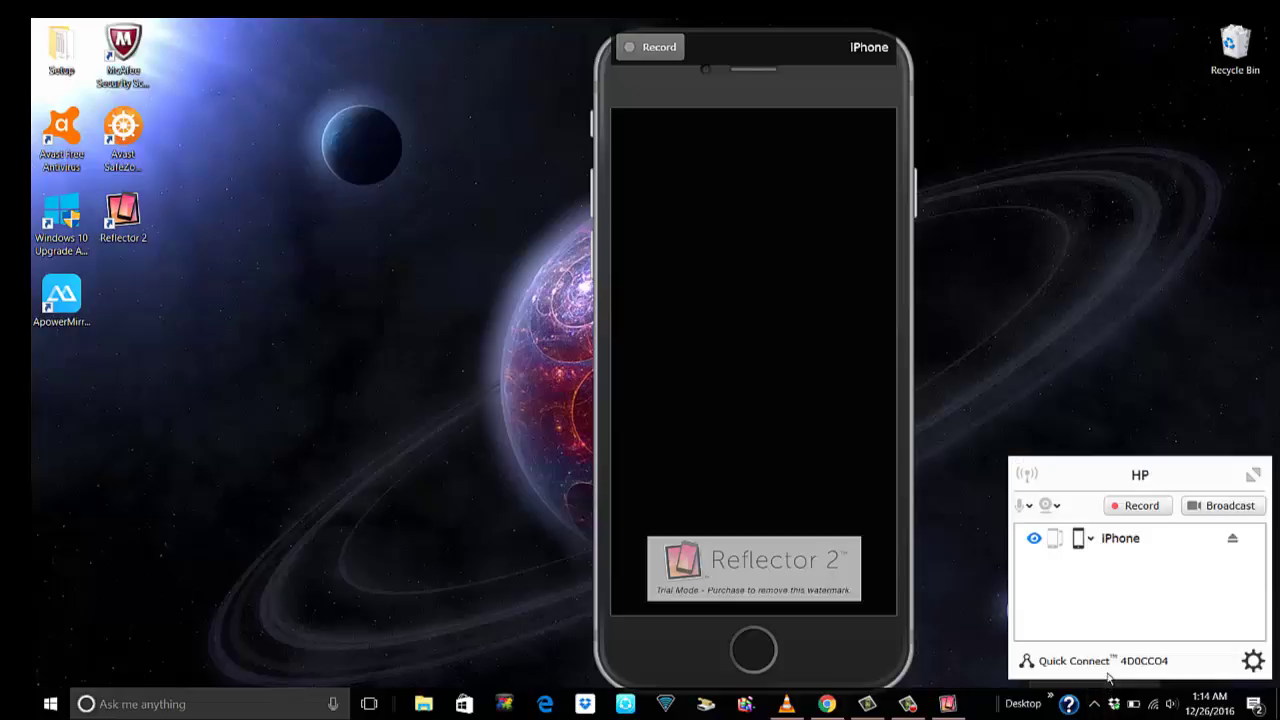
left_click(1258, 664)
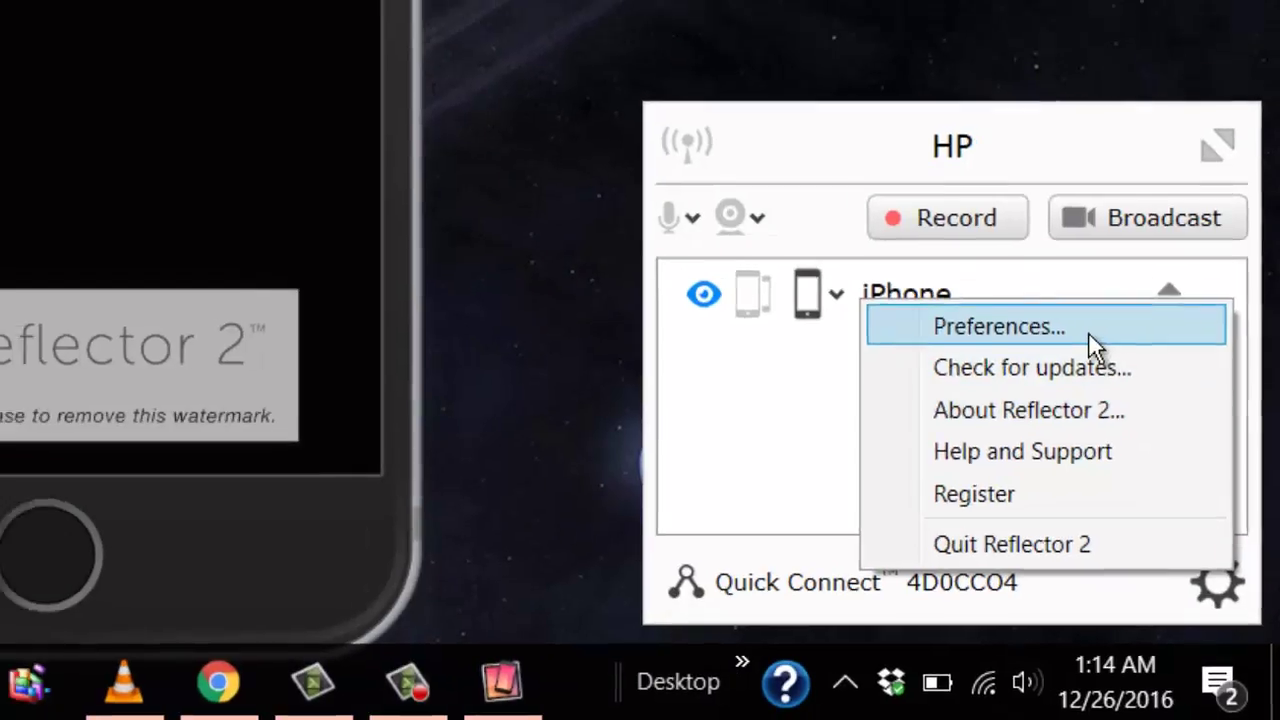
left_click(1088, 332)
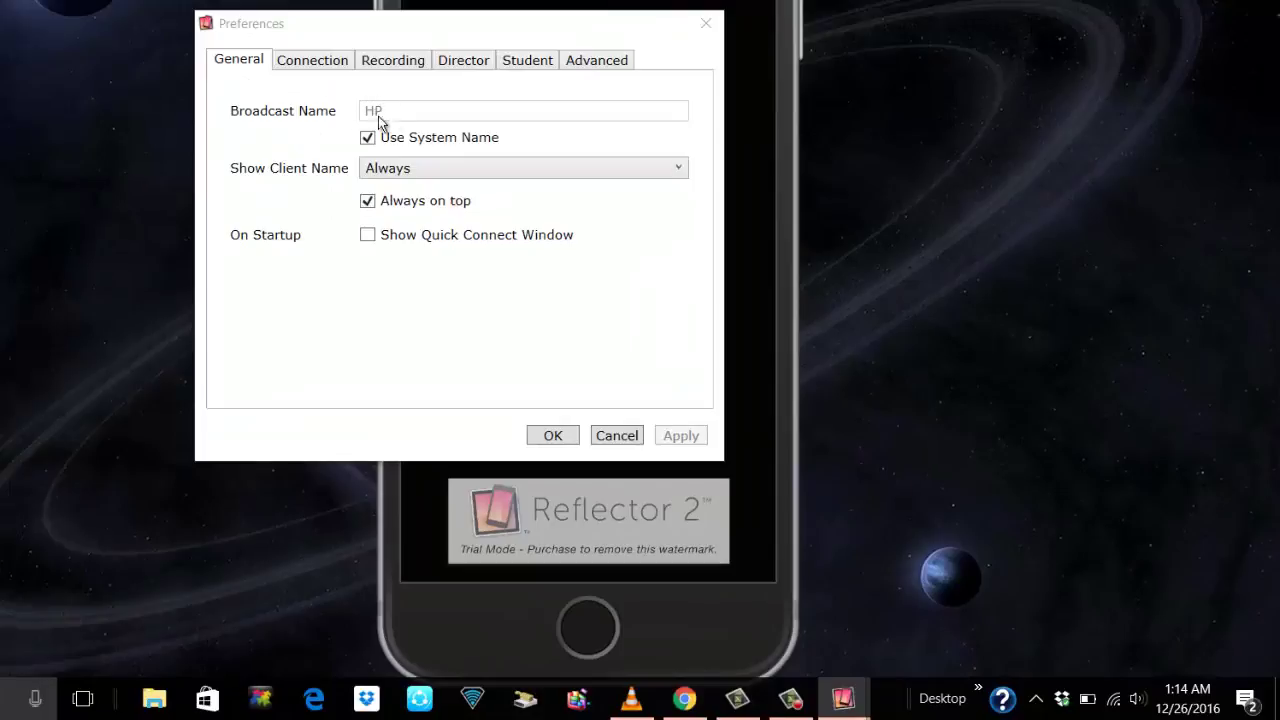
Review the Show Client Name options on the General tab, keeping it at Always.
left_click(414, 172)
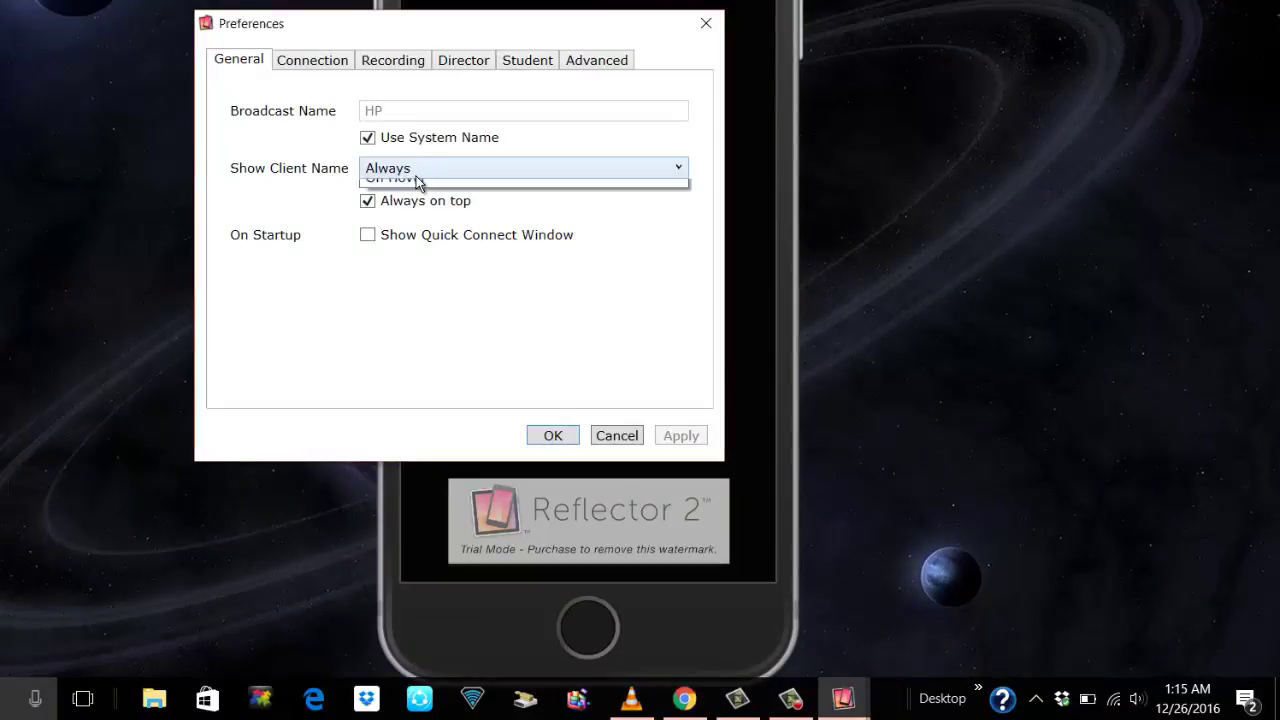
left_click(416, 171)
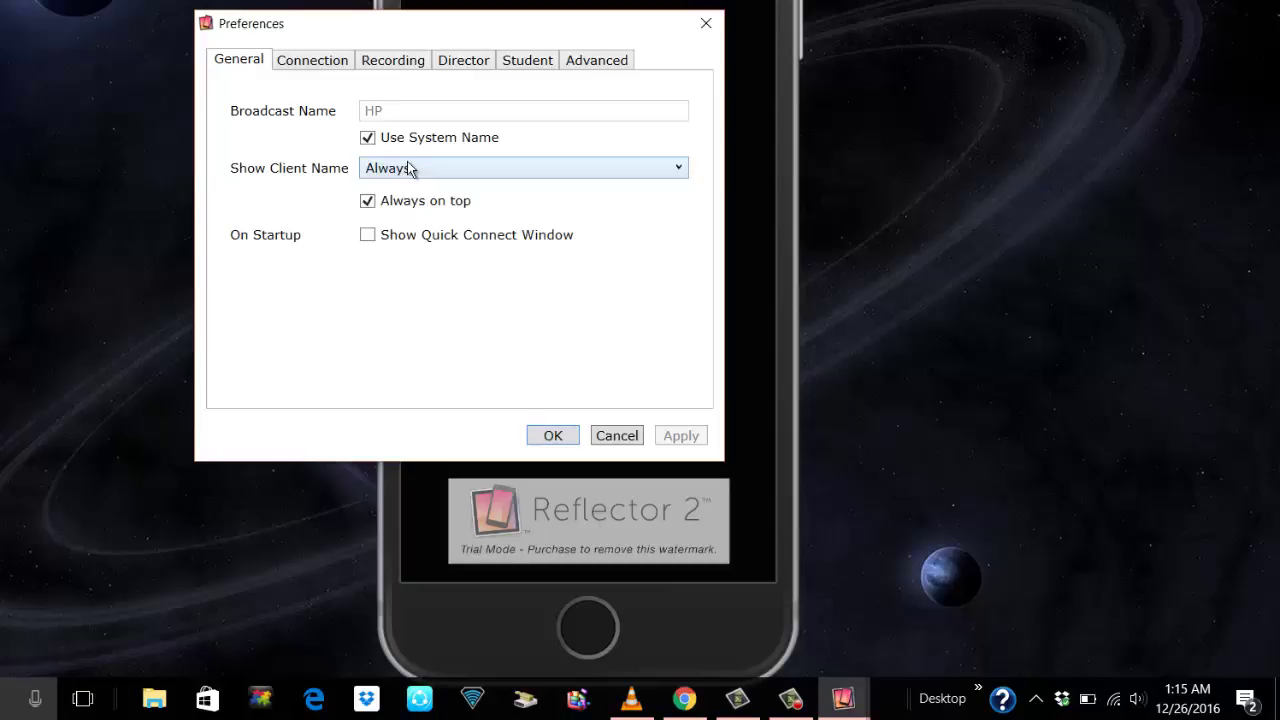
left_click(404, 169)
left_click(407, 169)
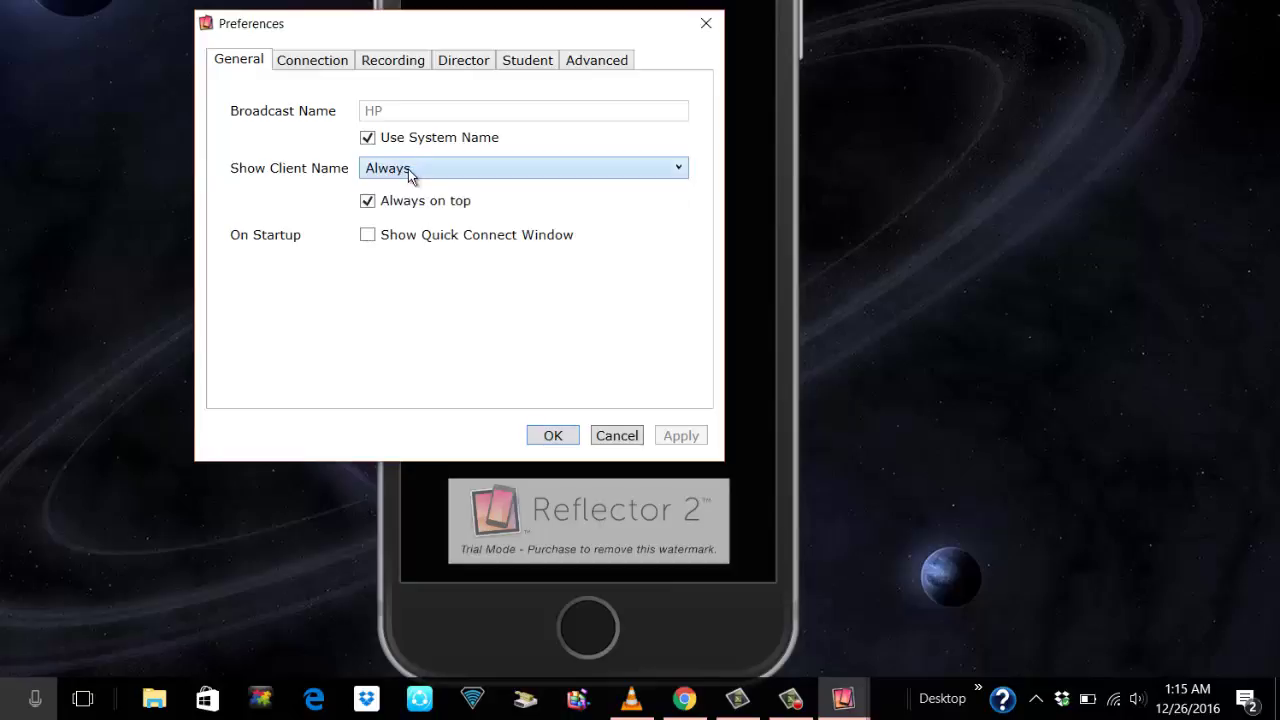
Keep Connection defaults: 1080p resolution, Default Size, security None, Connect and Show Device, frame Automatically.
left_click(325, 60)
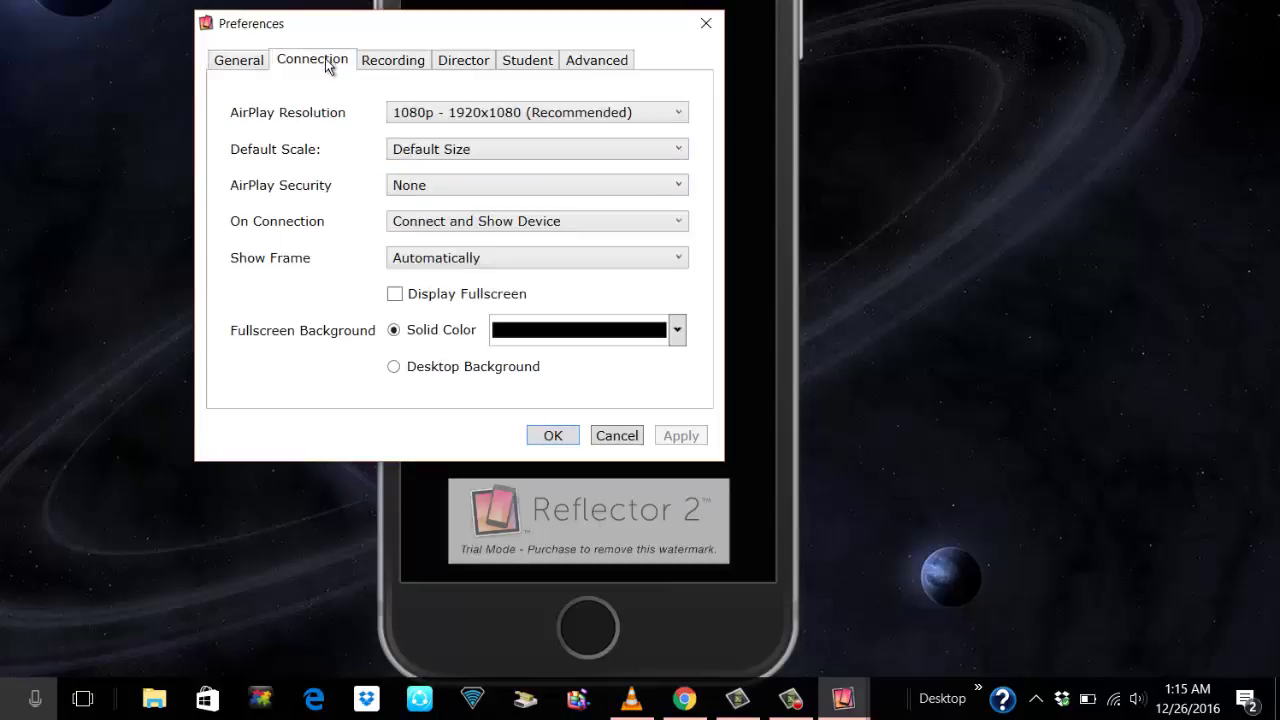
left_click(543, 115)
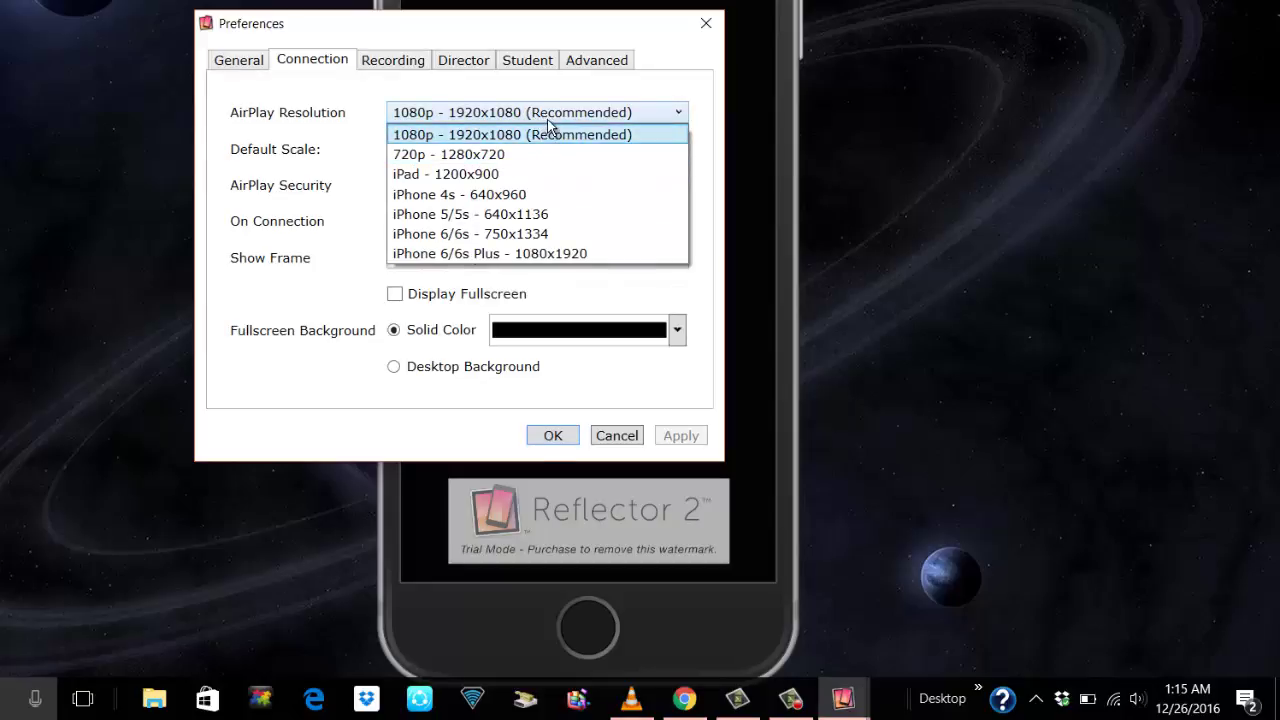
left_click(548, 124)
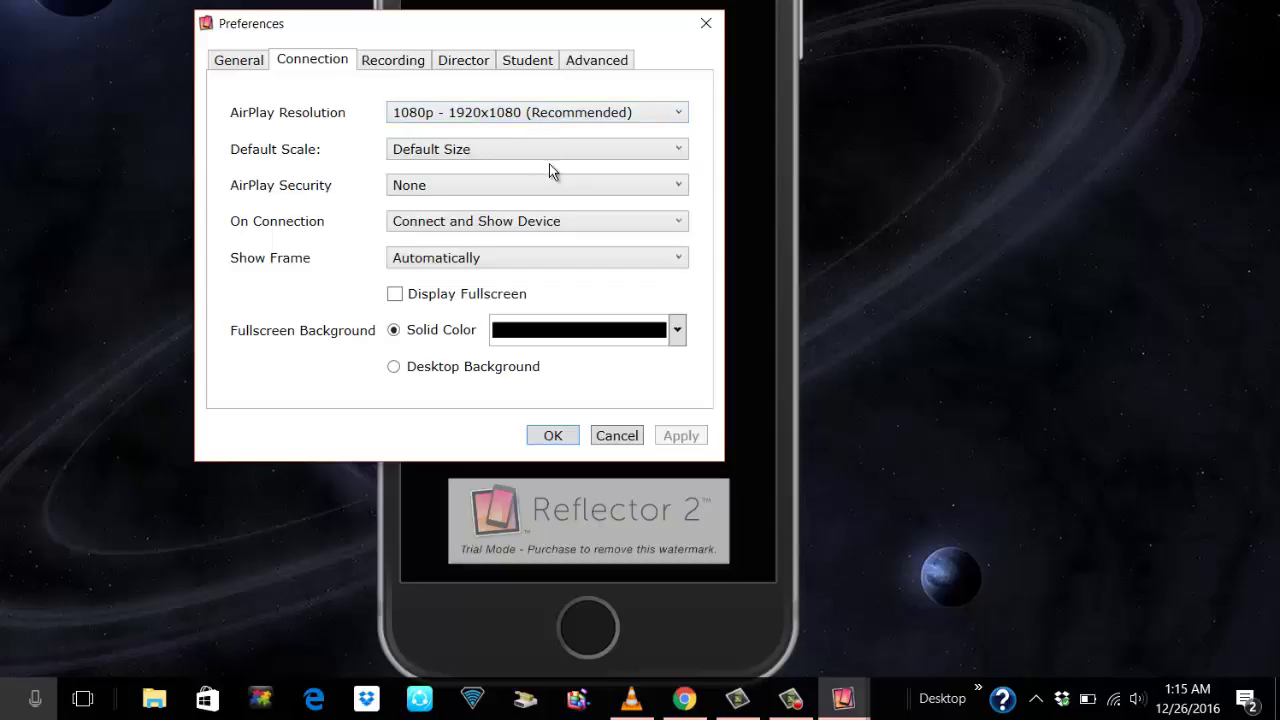
left_click(474, 149)
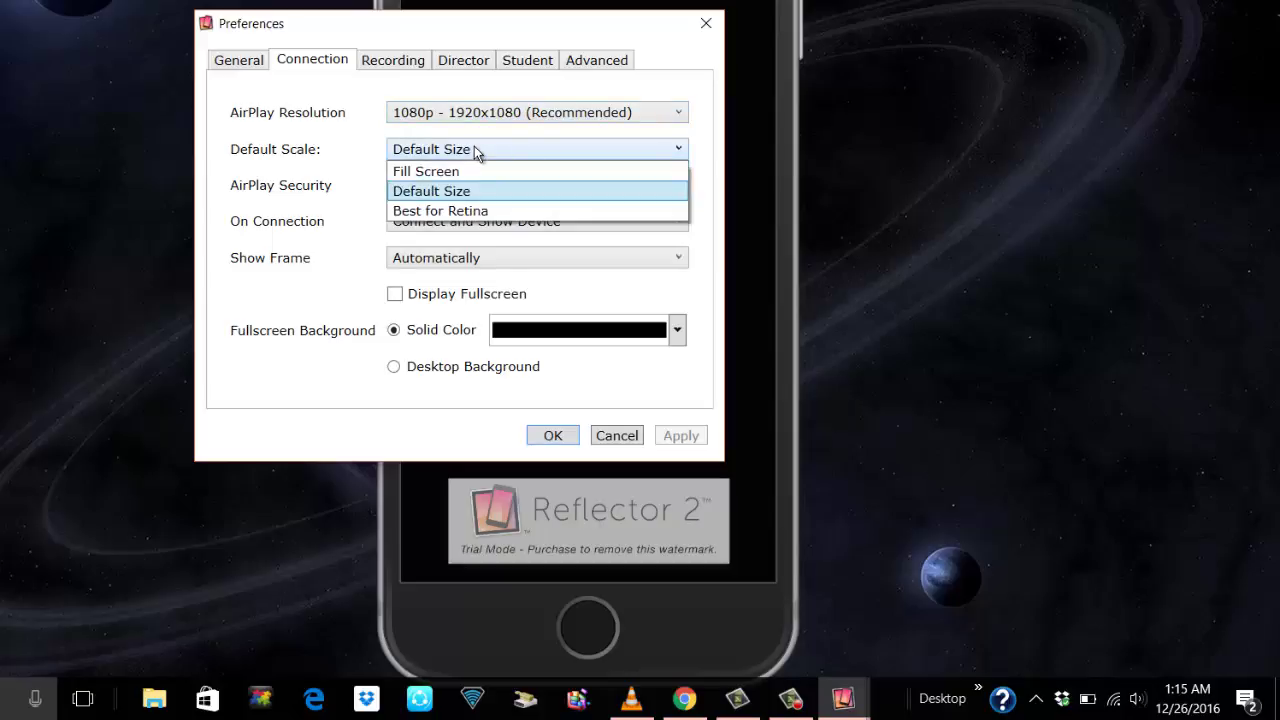
left_click(476, 149)
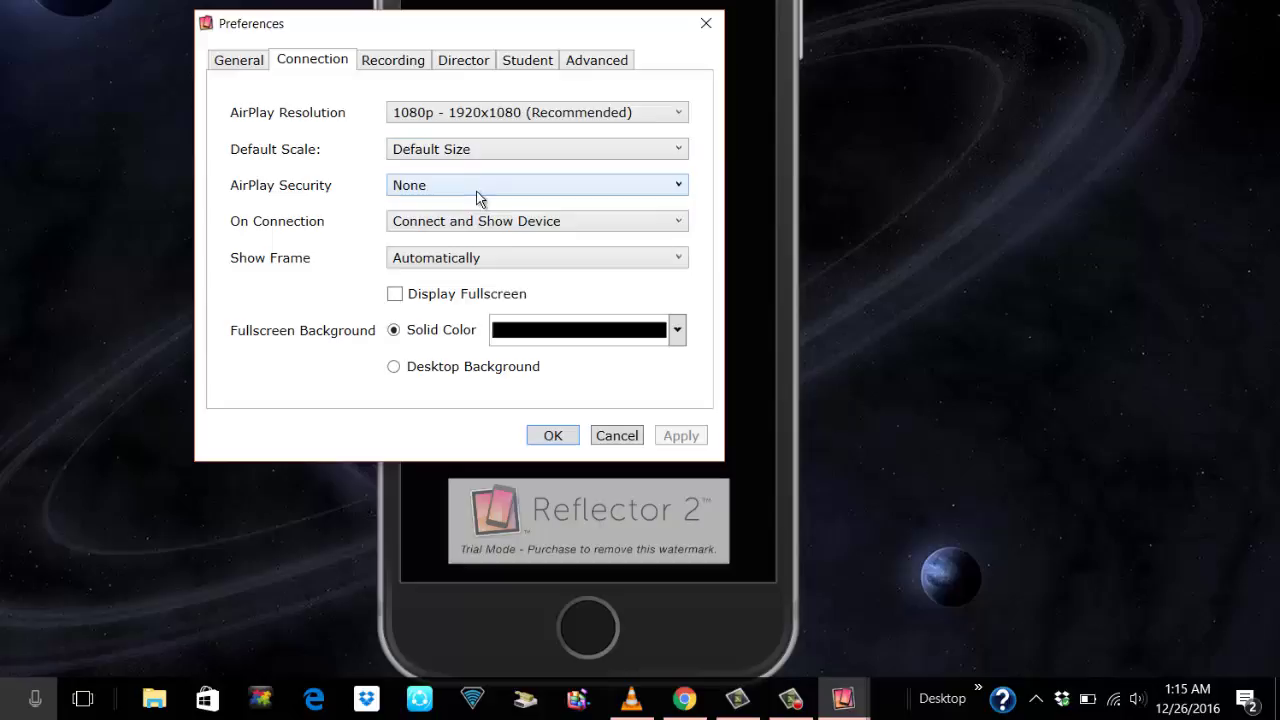
left_click(480, 190)
left_click(480, 193)
left_click(471, 227)
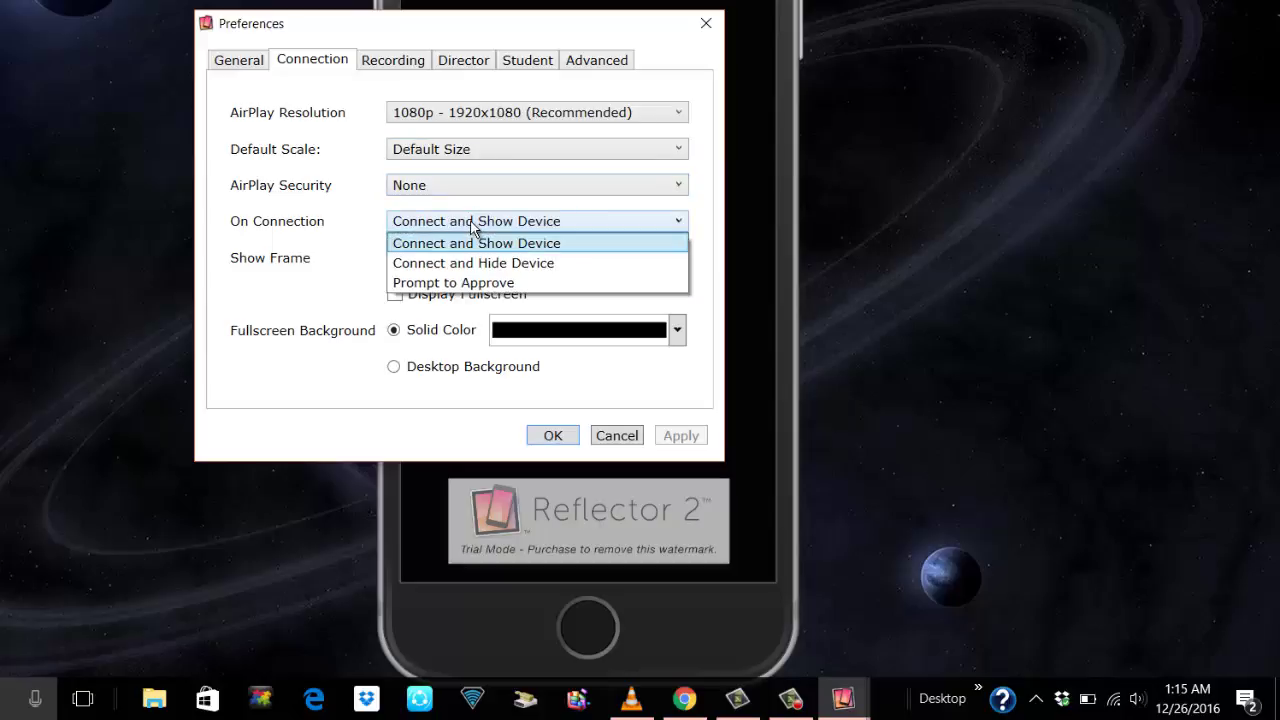
left_click(471, 225)
left_click(470, 260)
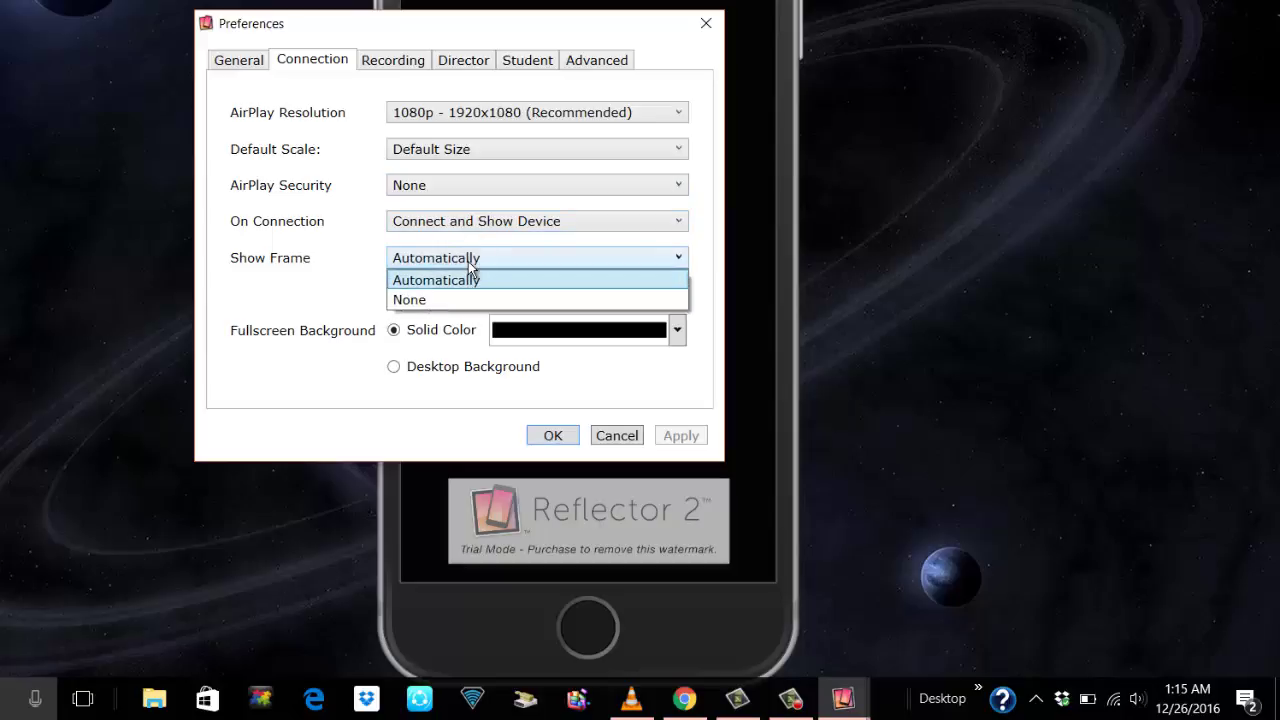
left_click(474, 279)
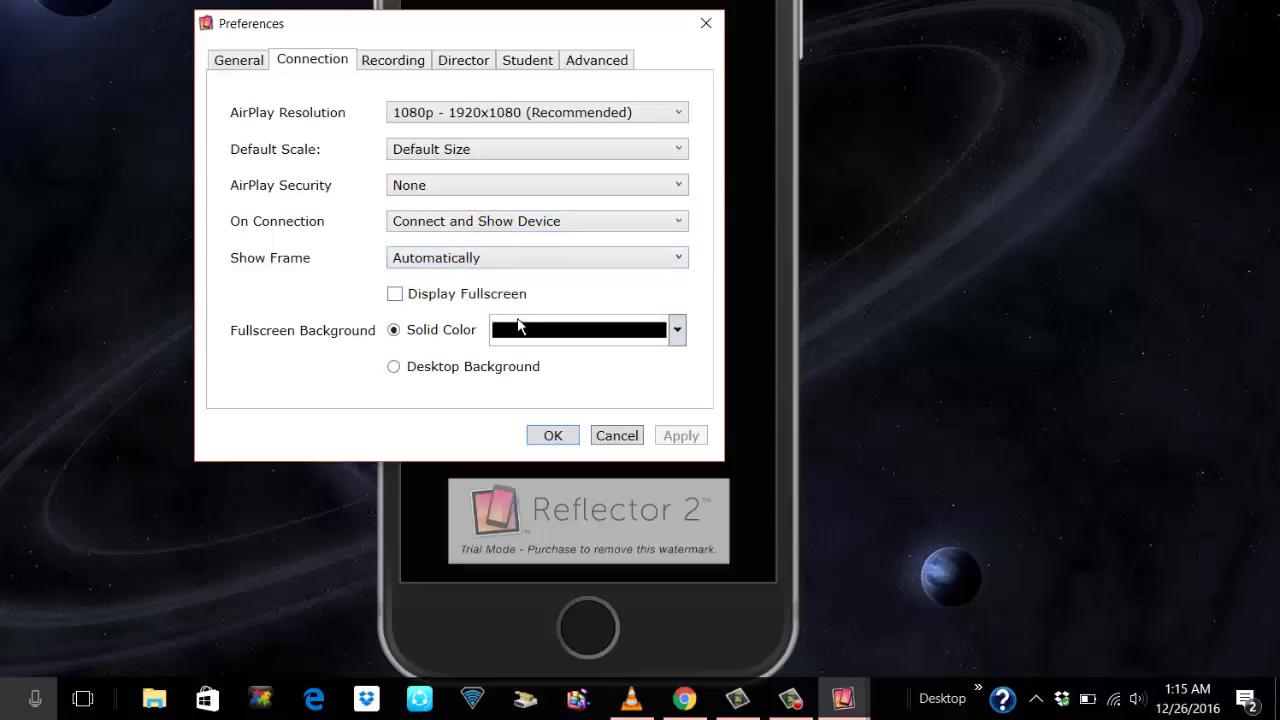
Set the fullscreen background to solid green and save the preferences.
left_click_drag(523, 40, 141, 1)
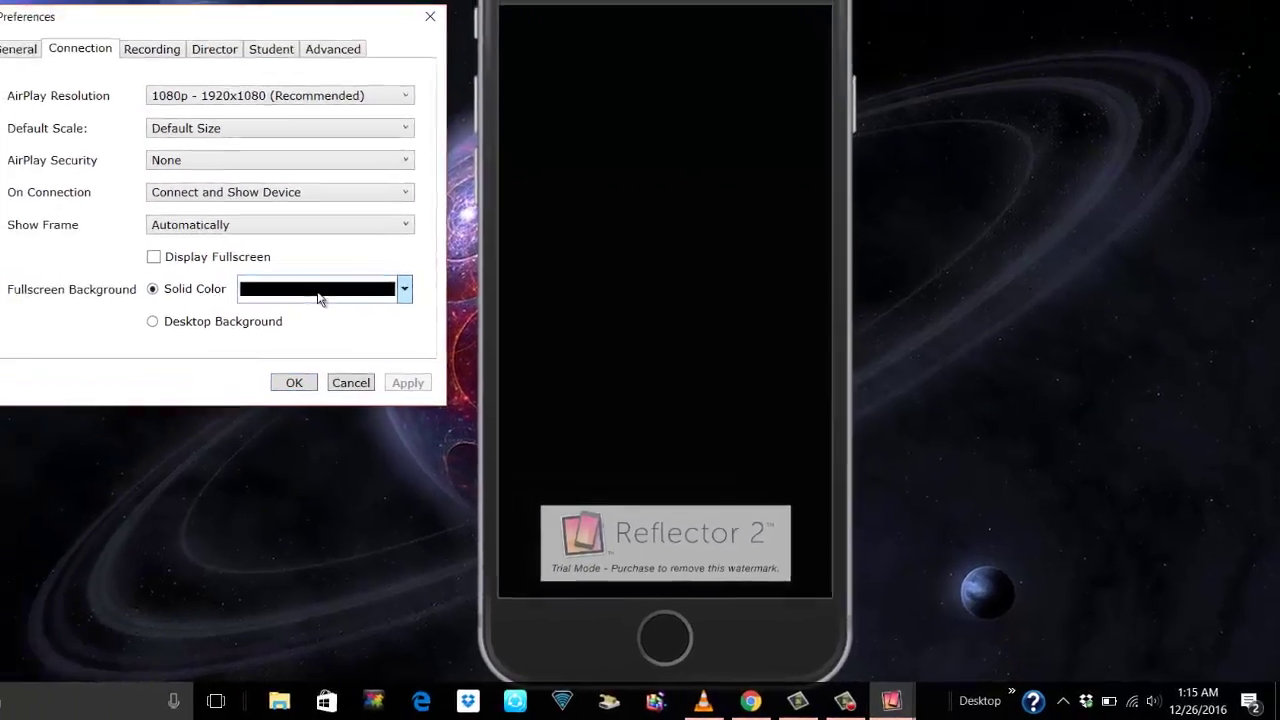
left_click(262, 236)
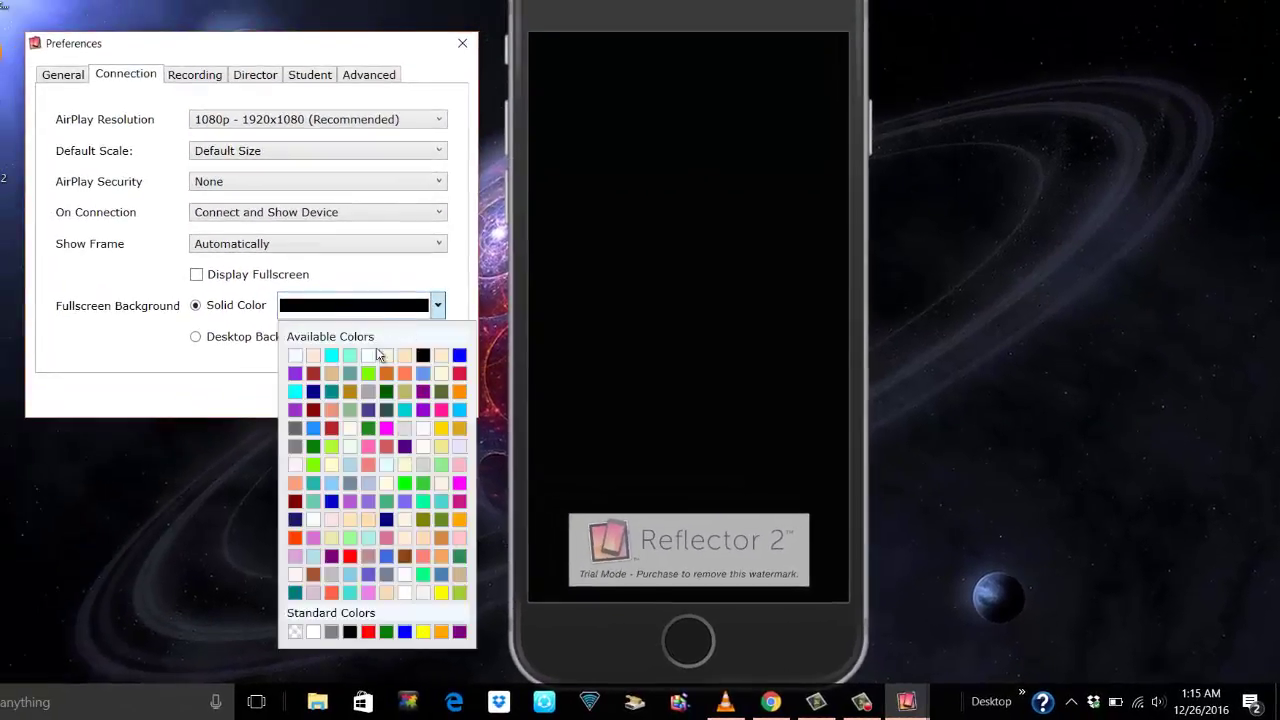
left_click(369, 375)
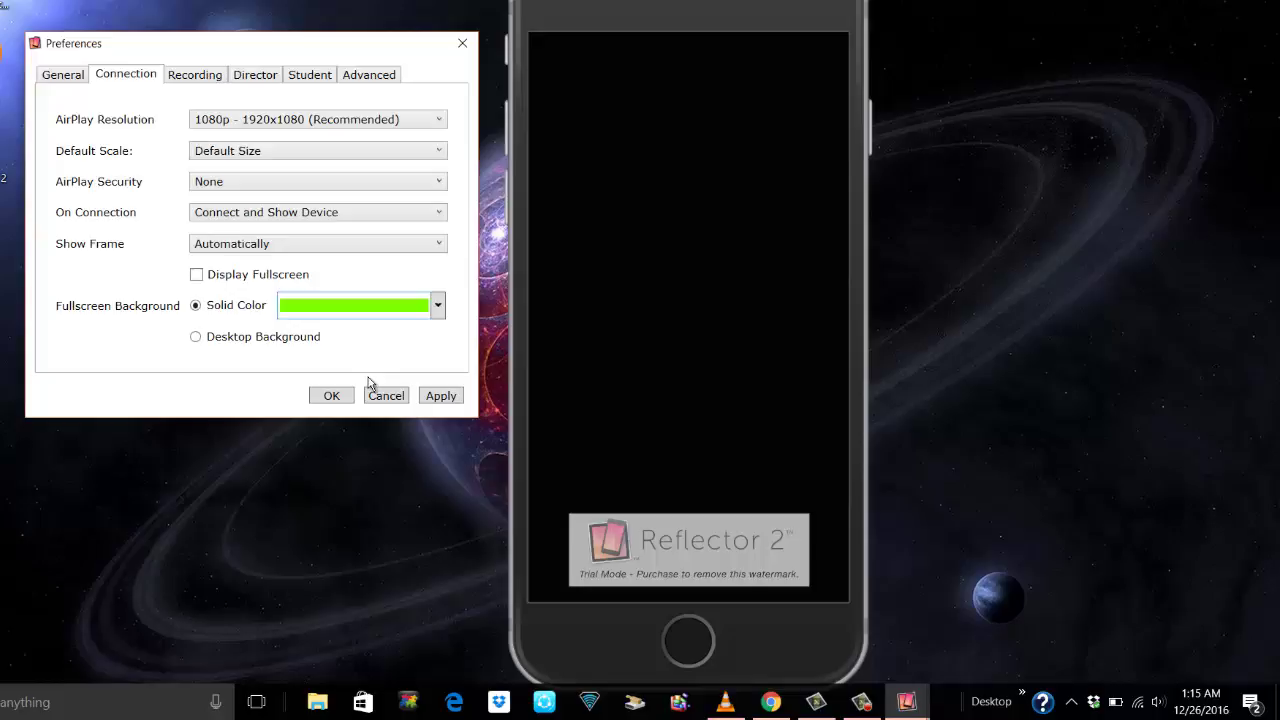
left_click(341, 398)
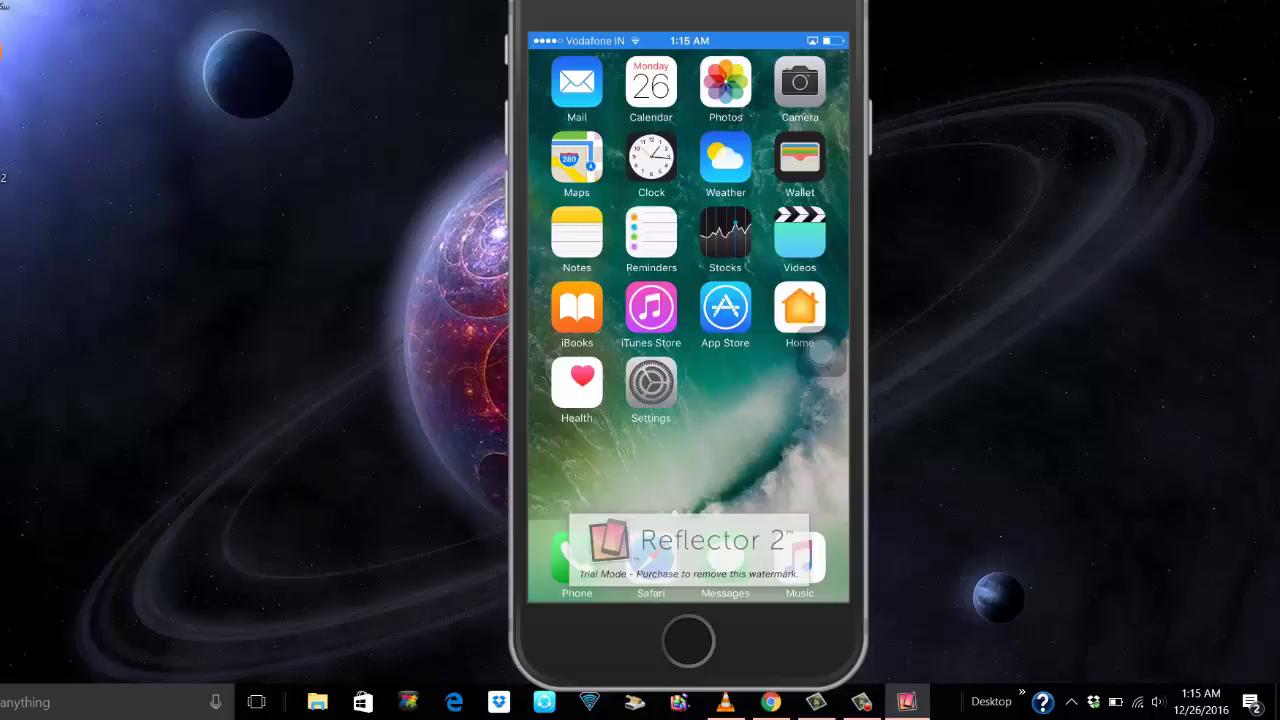
Stop the recording with Ctrl+R and save it as the MP4 file 'test'.
key("ctrl+r")
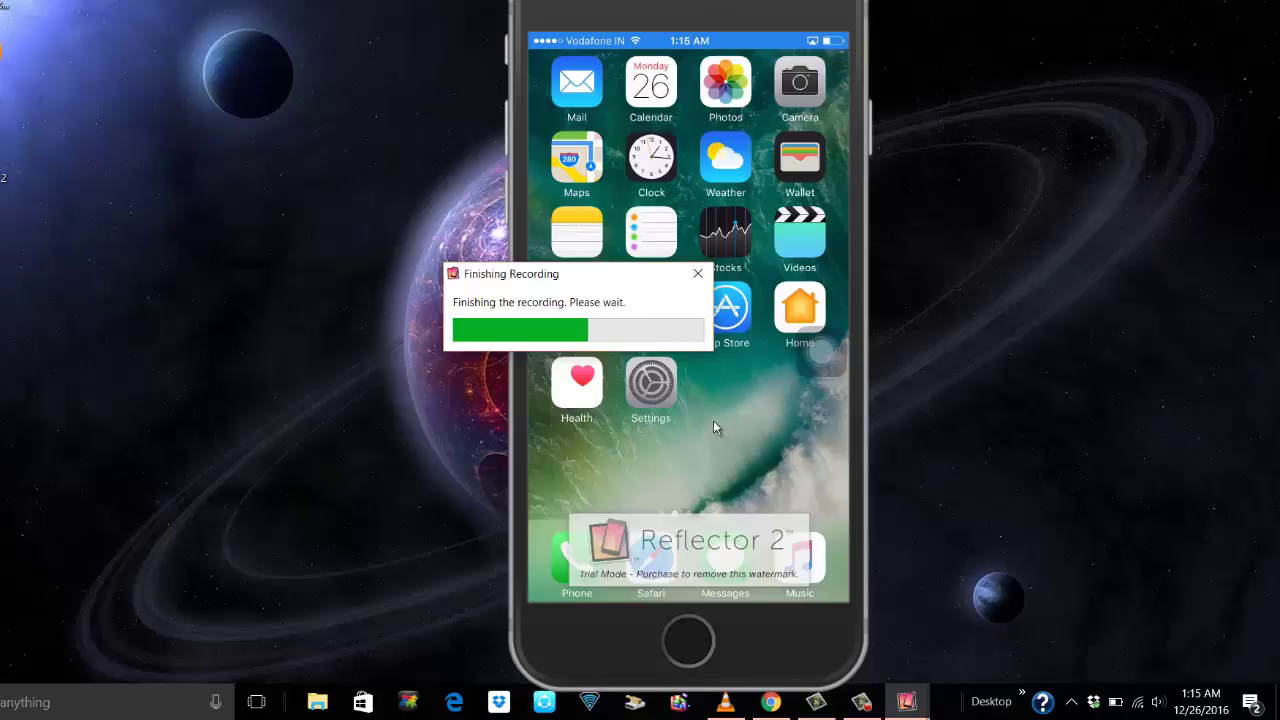
left_click(1070, 702)
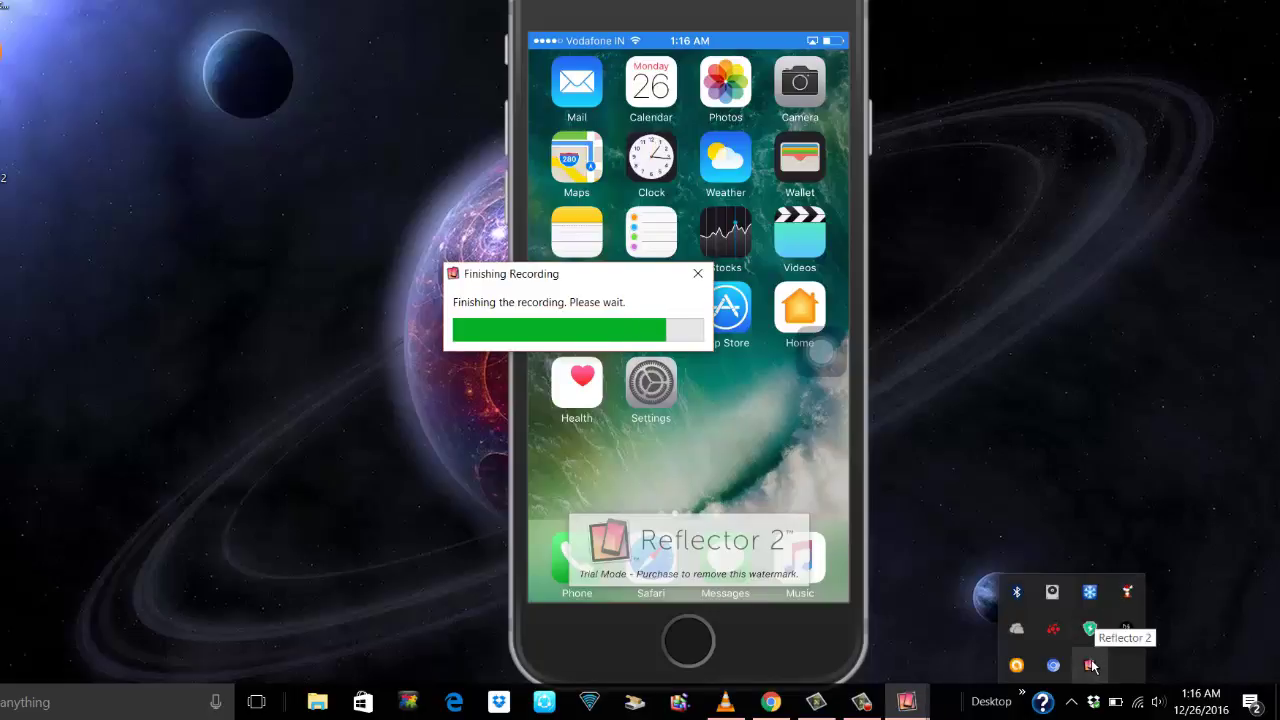
left_click(1091, 665)
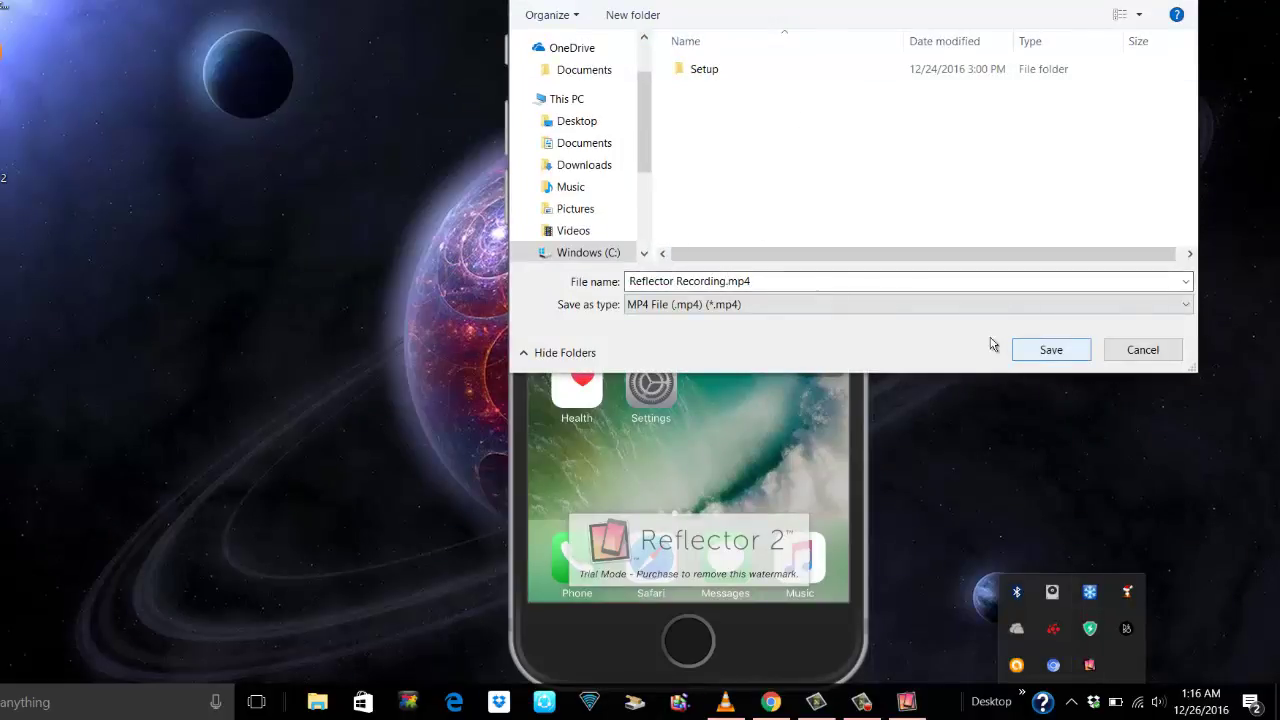
left_click(763, 281)
type("test")
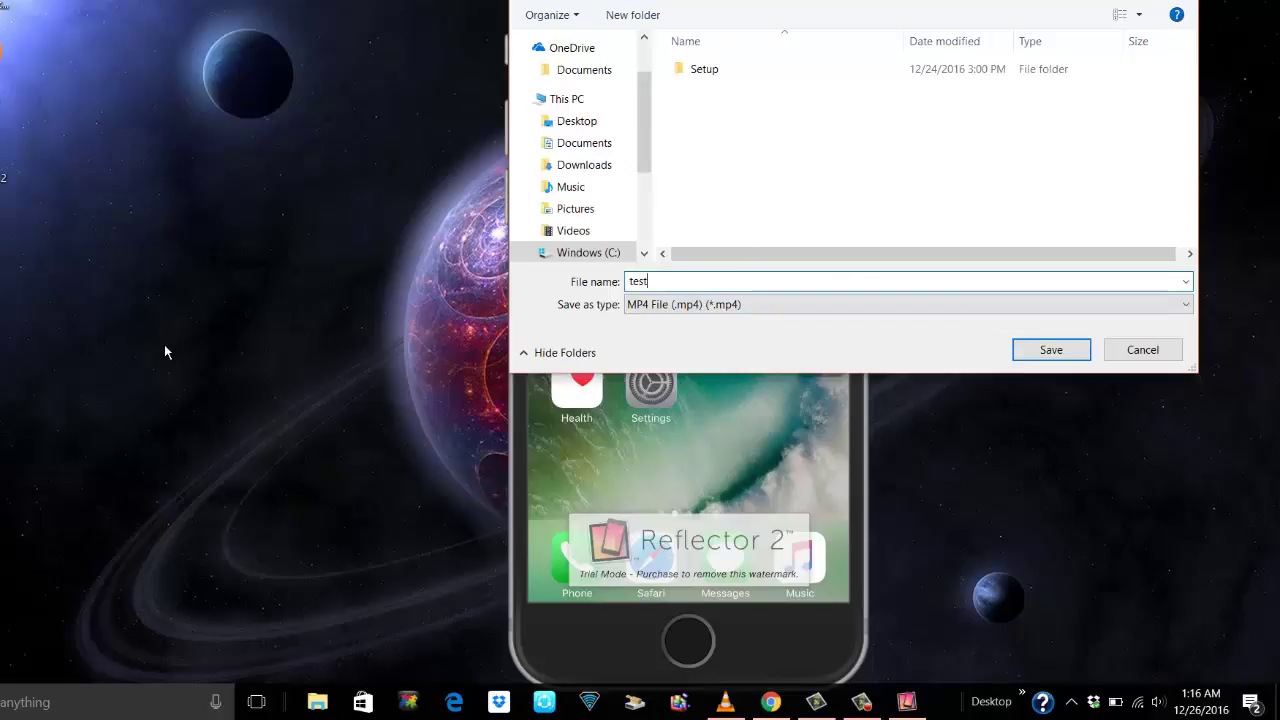
left_click(1020, 350)
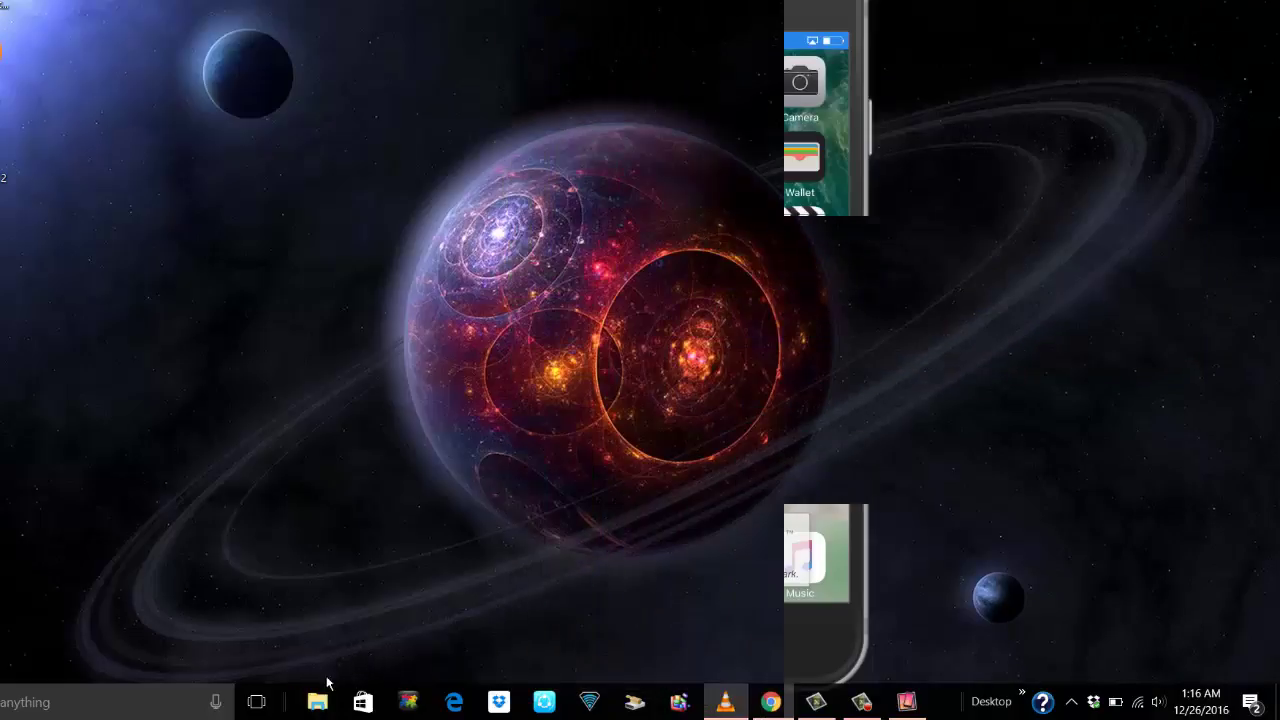
Reopen Reflector's Preferences from its icon among the Windows background apps.
left_click(1071, 702)
left_click(1088, 665)
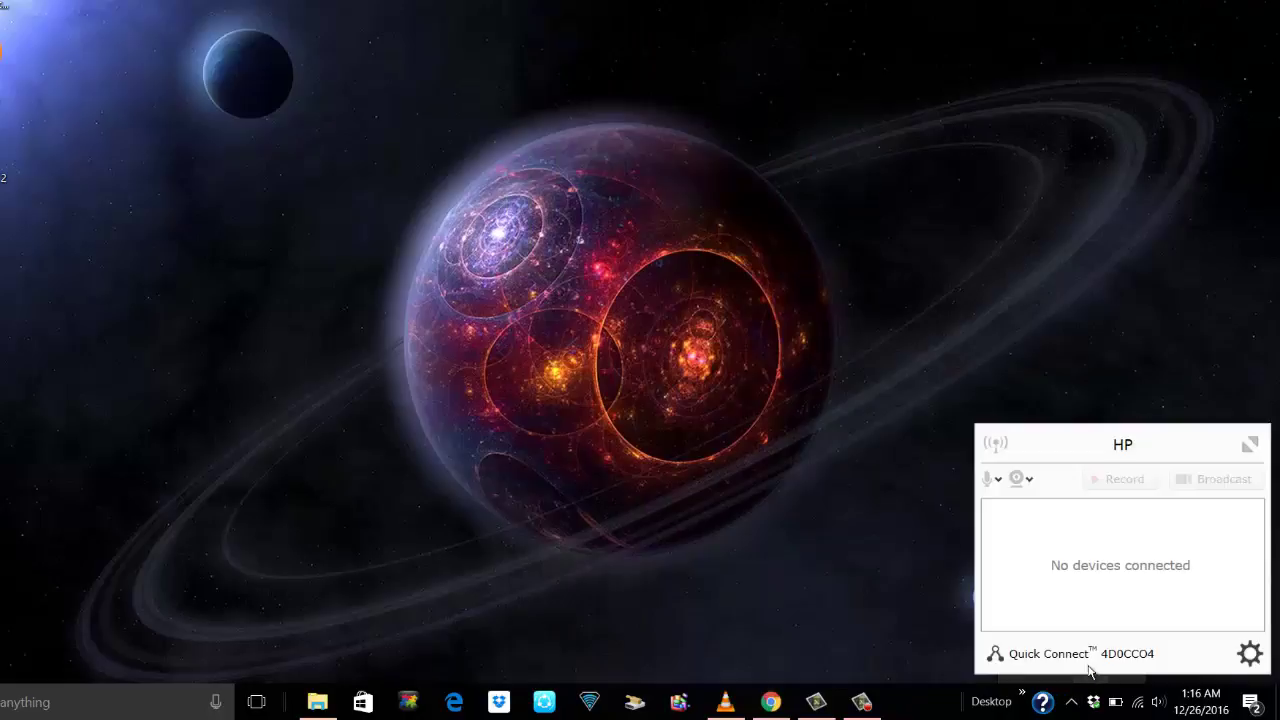
left_click(1249, 654)
left_click(1110, 527)
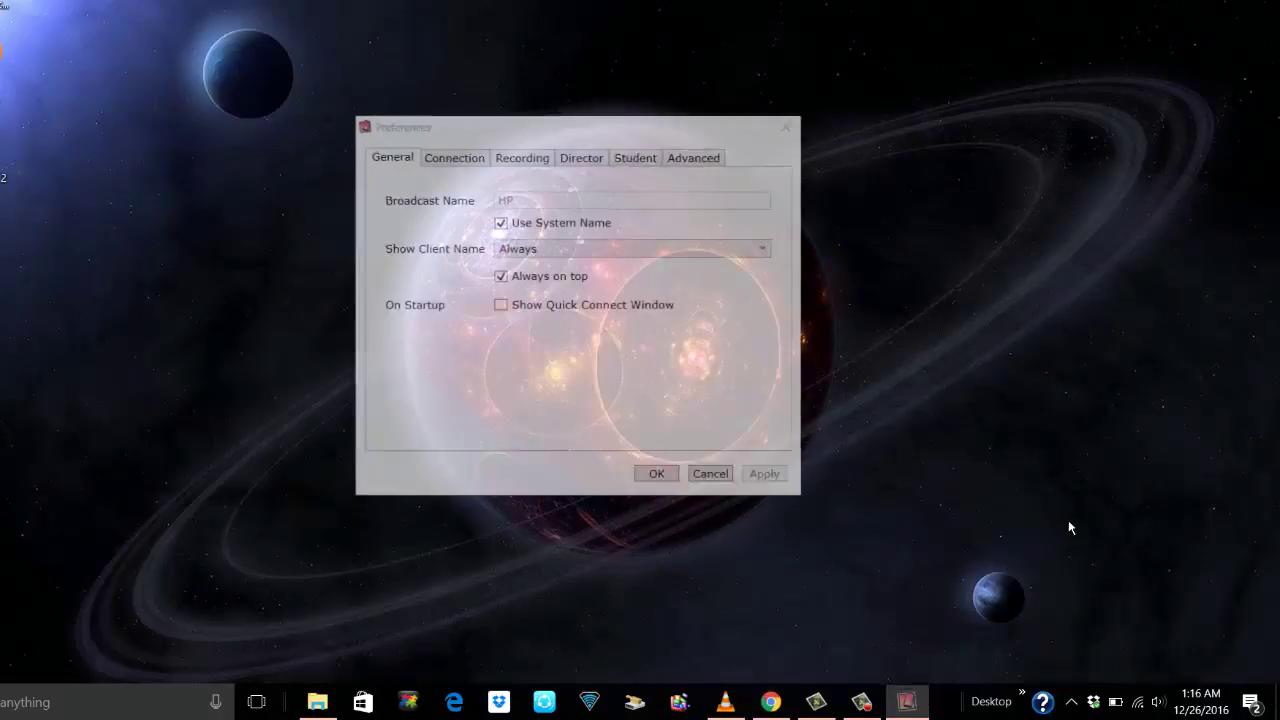
Switch the Recording Background from black to cyan, then view the Director settings.
left_click(444, 158)
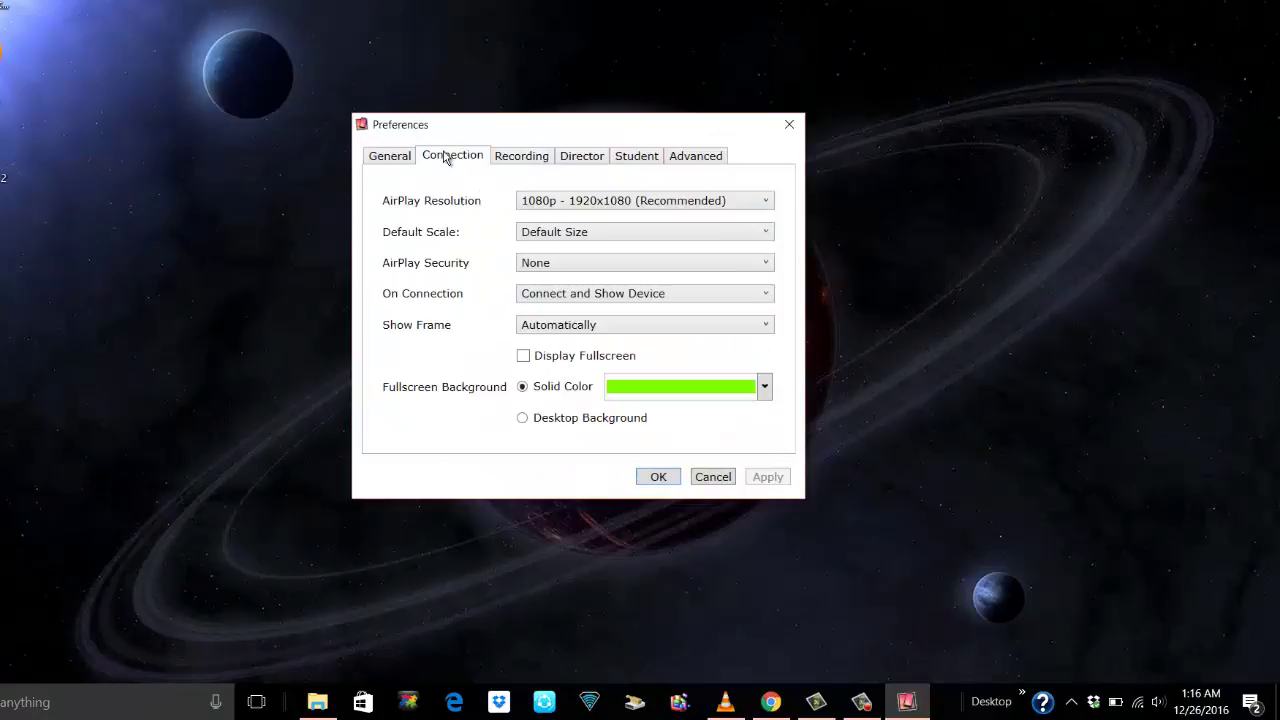
left_click(537, 157)
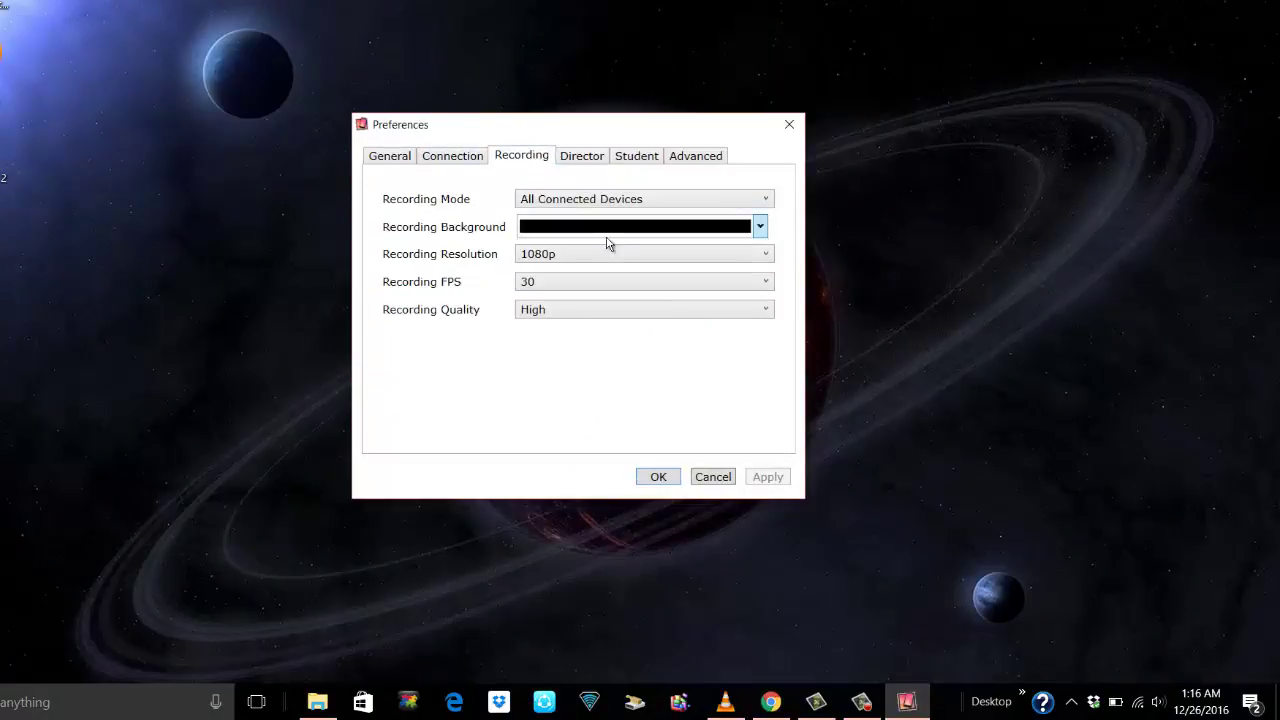
left_click(652, 228)
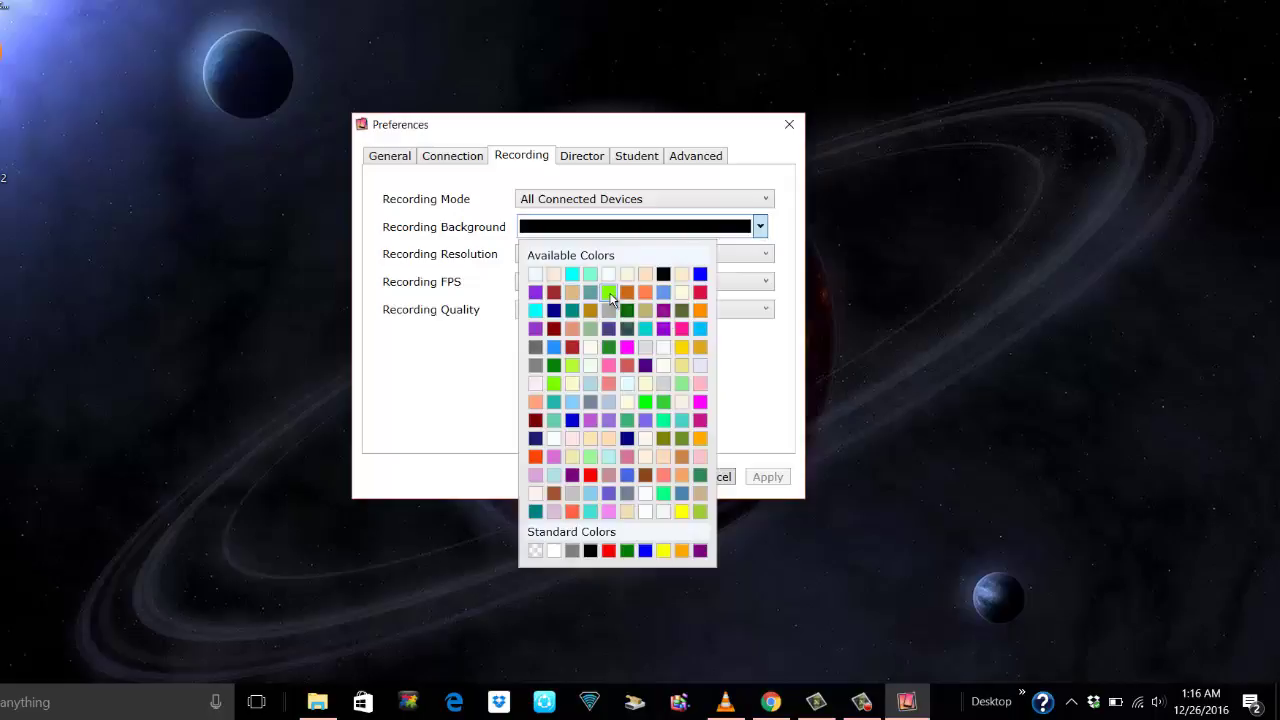
left_click(535, 310)
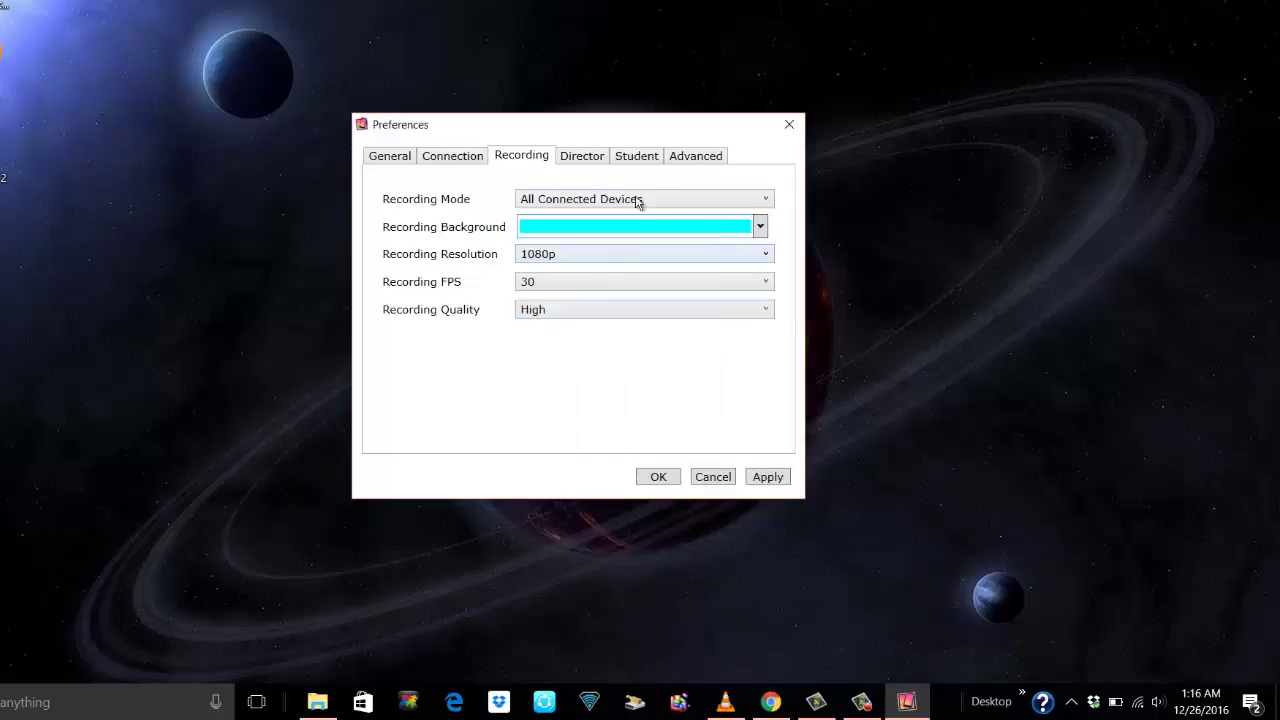
left_click(586, 157)
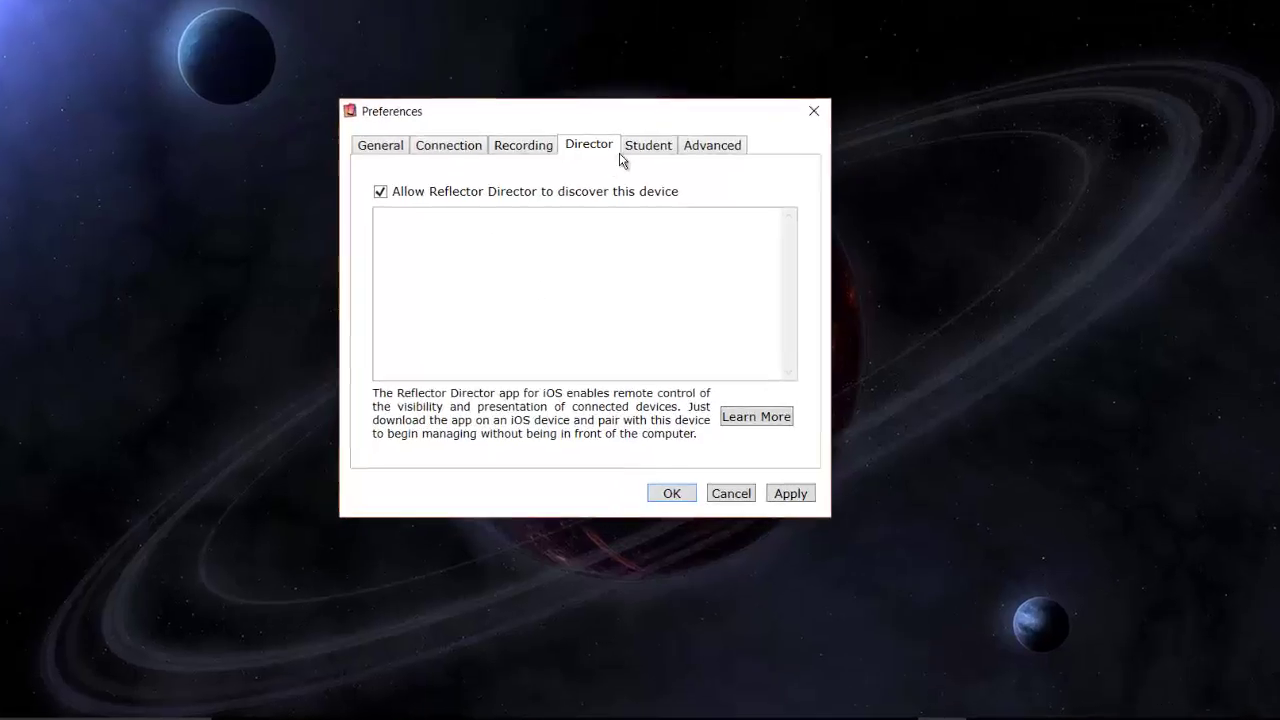
View the Student preferences, then the Advanced preferences with AirPlay and Google Cast enabled.
left_click(636, 156)
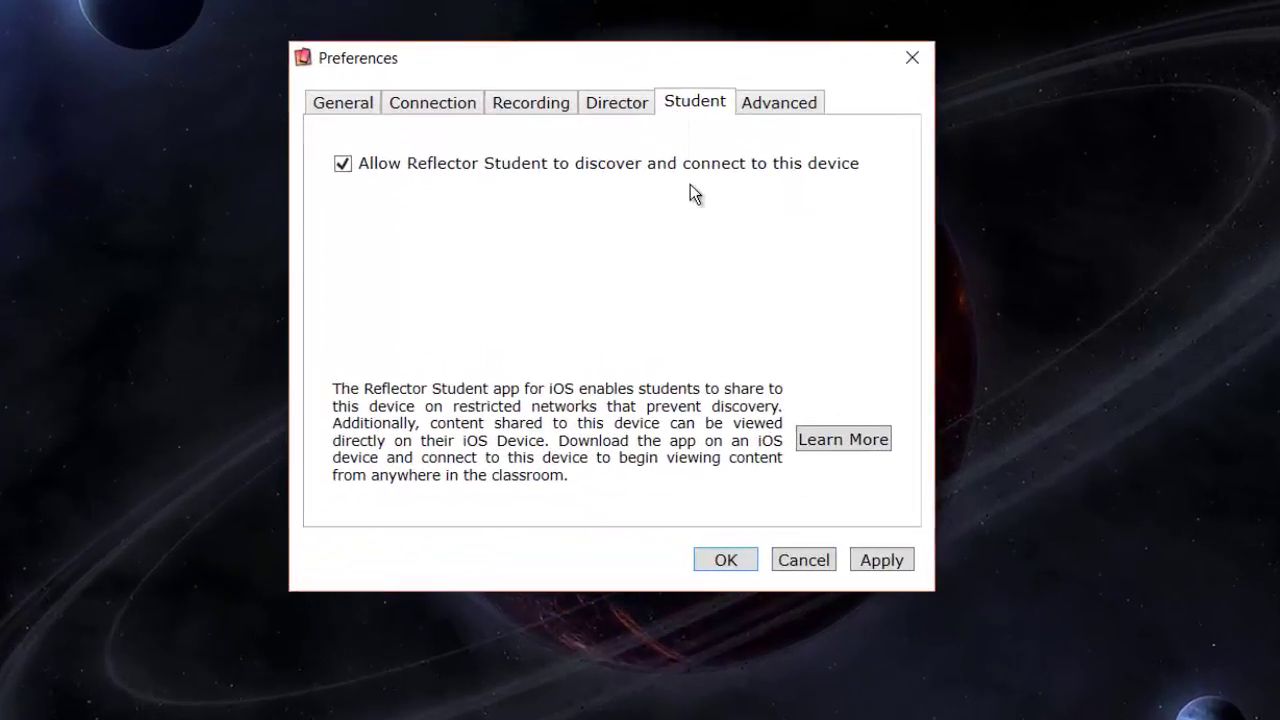
left_click(785, 108)
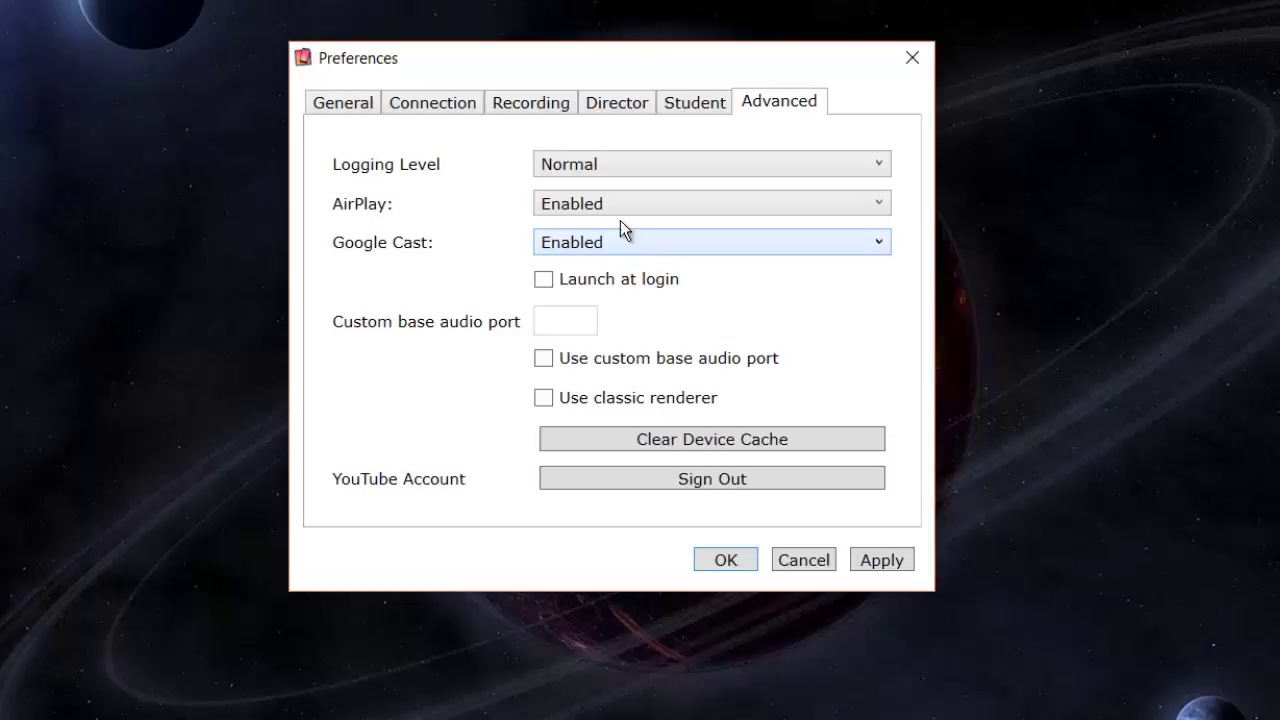
Cycle through the Student, Advanced, Director, Recording, Connection and General pages, then close Preferences.
left_click(694, 103)
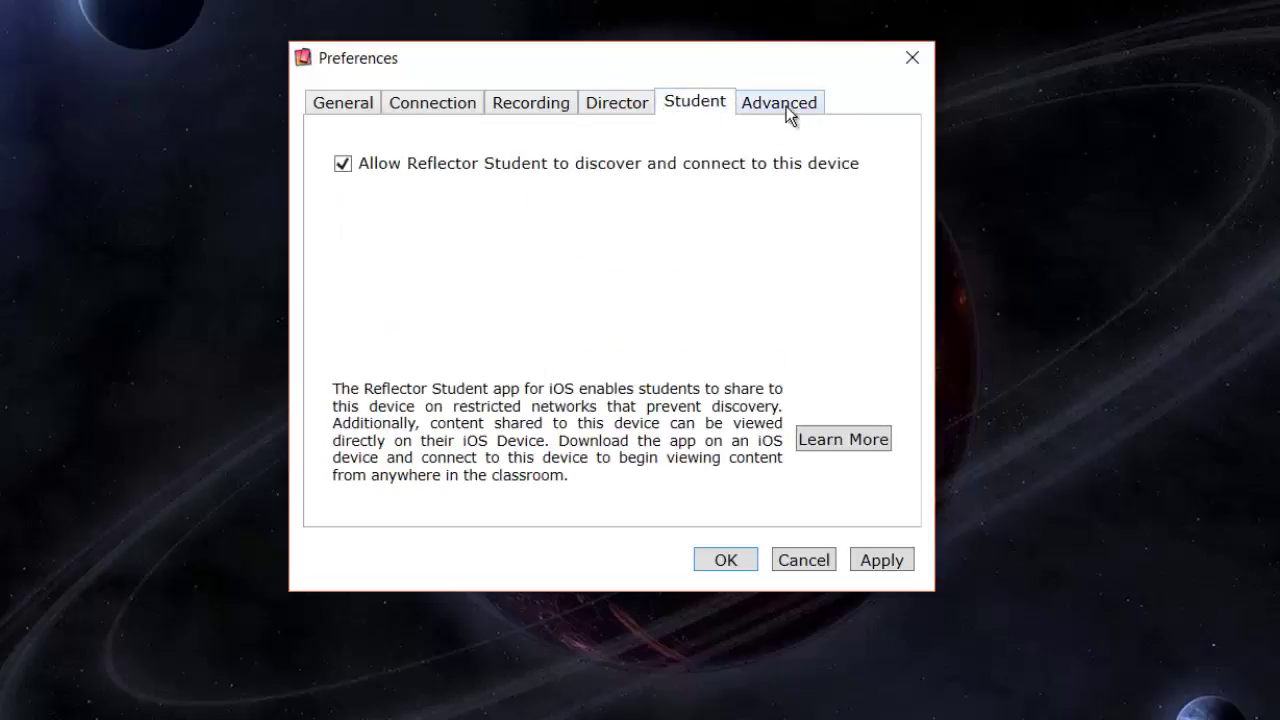
left_click(786, 106)
left_click(688, 108)
left_click(624, 108)
left_click(542, 103)
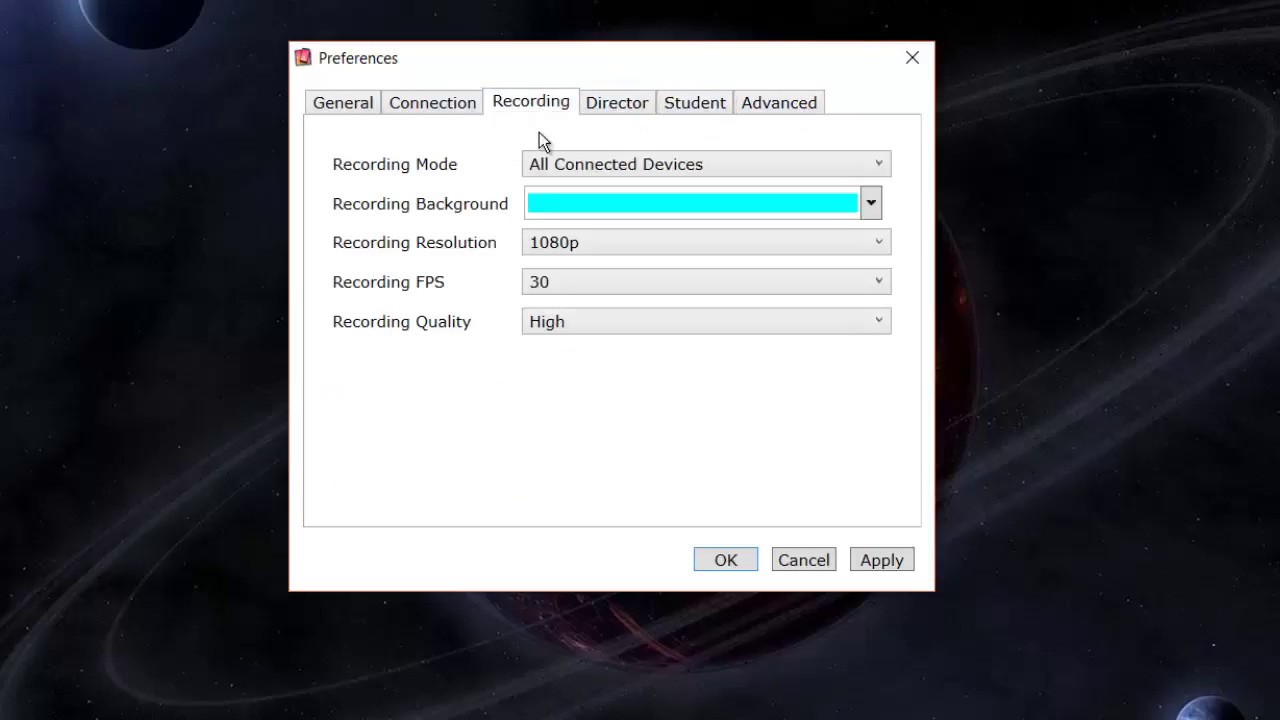
key("Left")
left_click(630, 106)
left_click(527, 104)
left_click(320, 105)
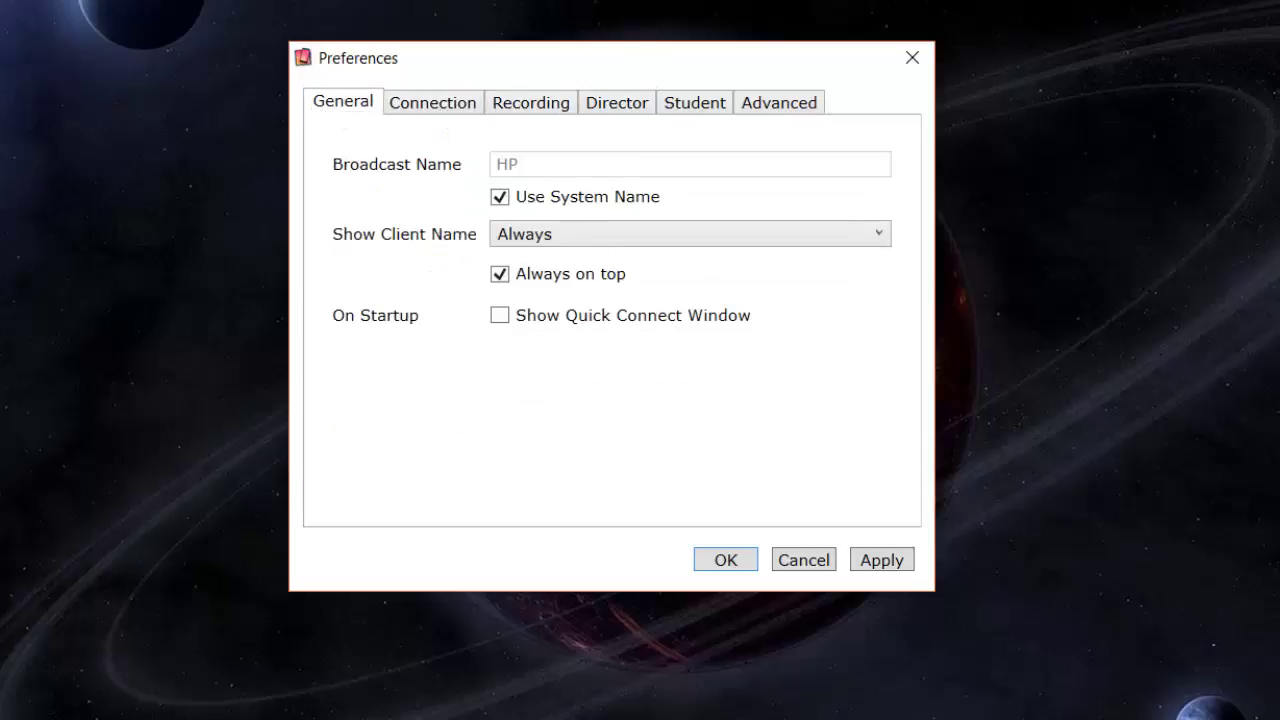
mouse_move(822, 719)
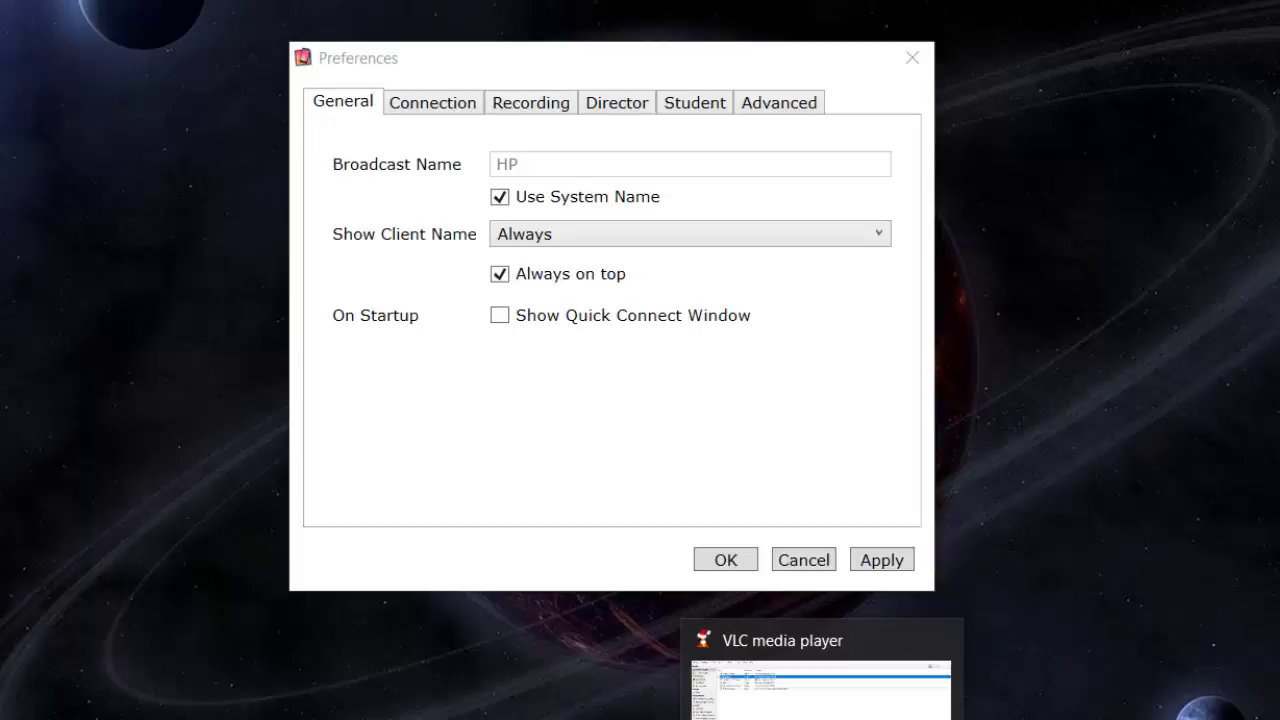
left_click(915, 57)
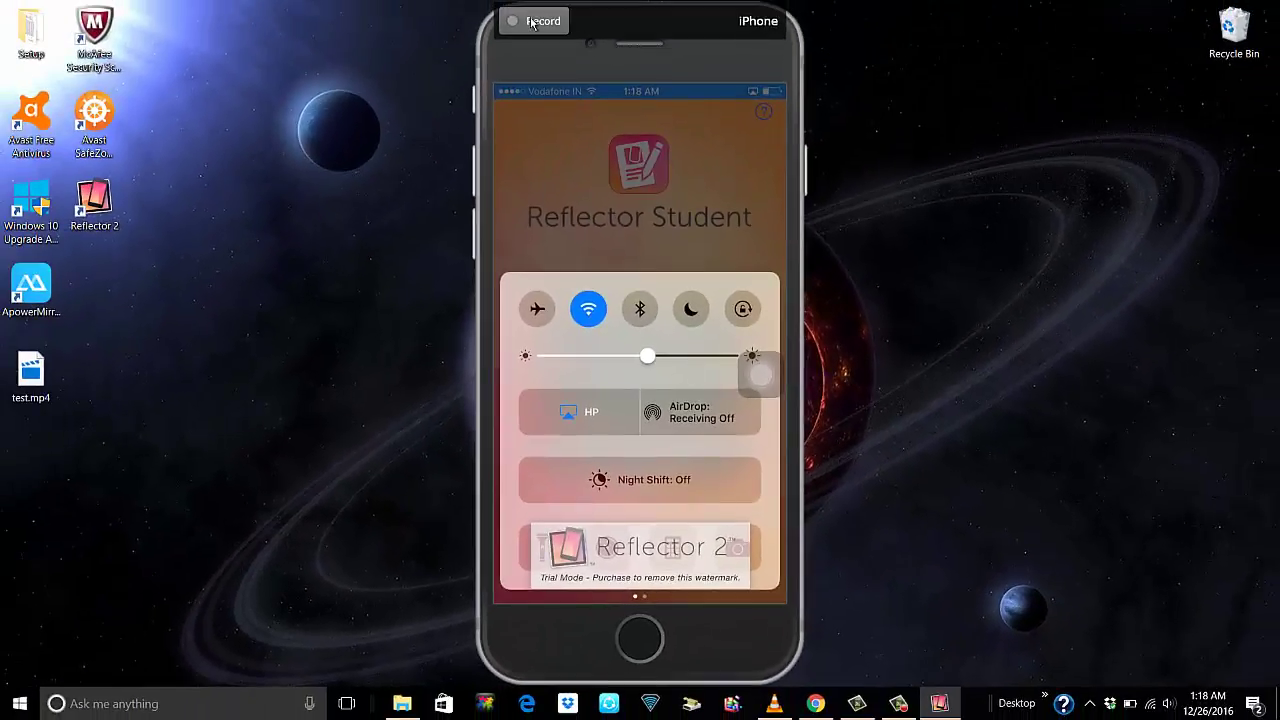
Record a few seconds of the mirrored iPhone and save the clip as test2.mp4.
left_click(536, 24)
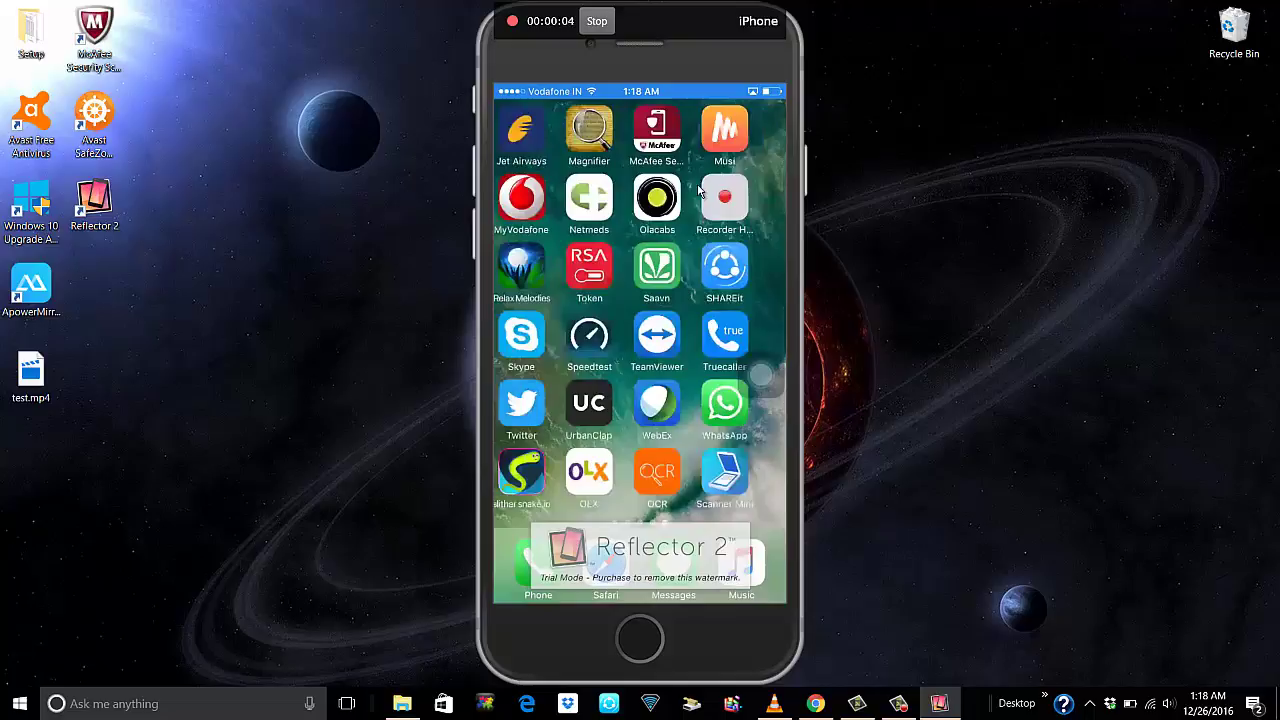
left_click(597, 21)
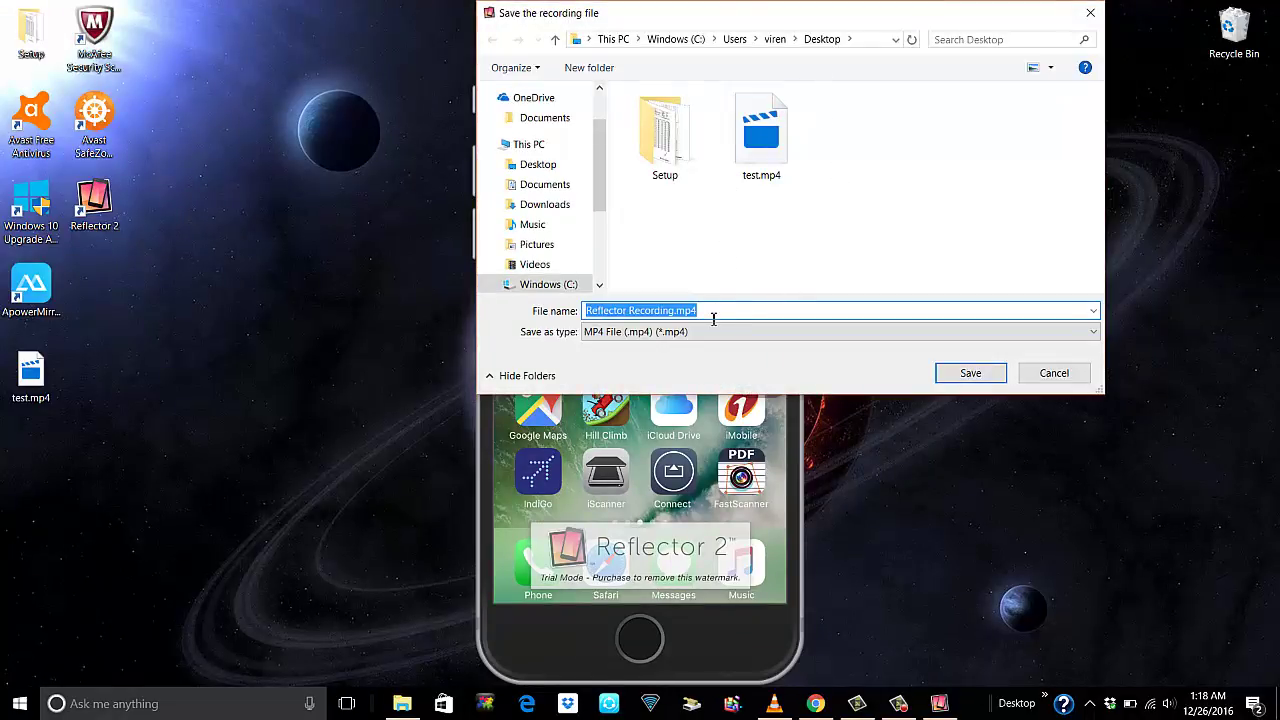
type("test2")
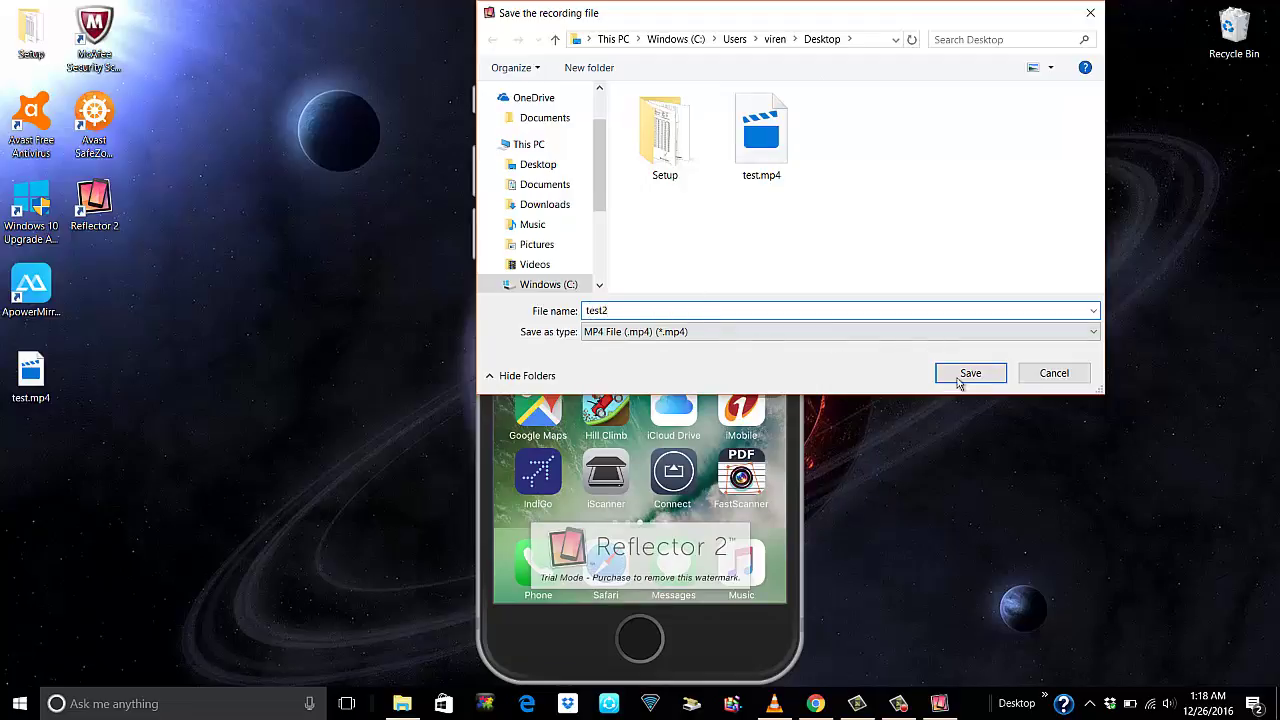
left_click(960, 378)
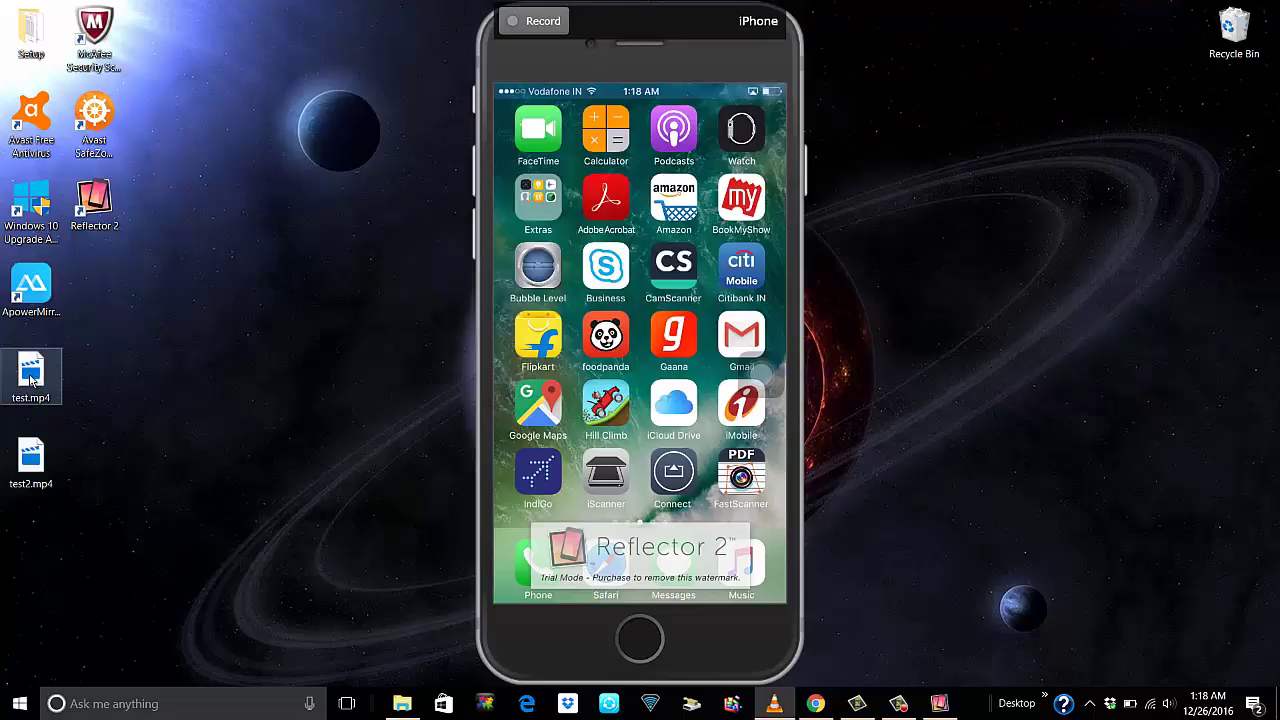
Play test.mp4 from the desktop in Movies & TV, then close the player.
double_click(31, 380)
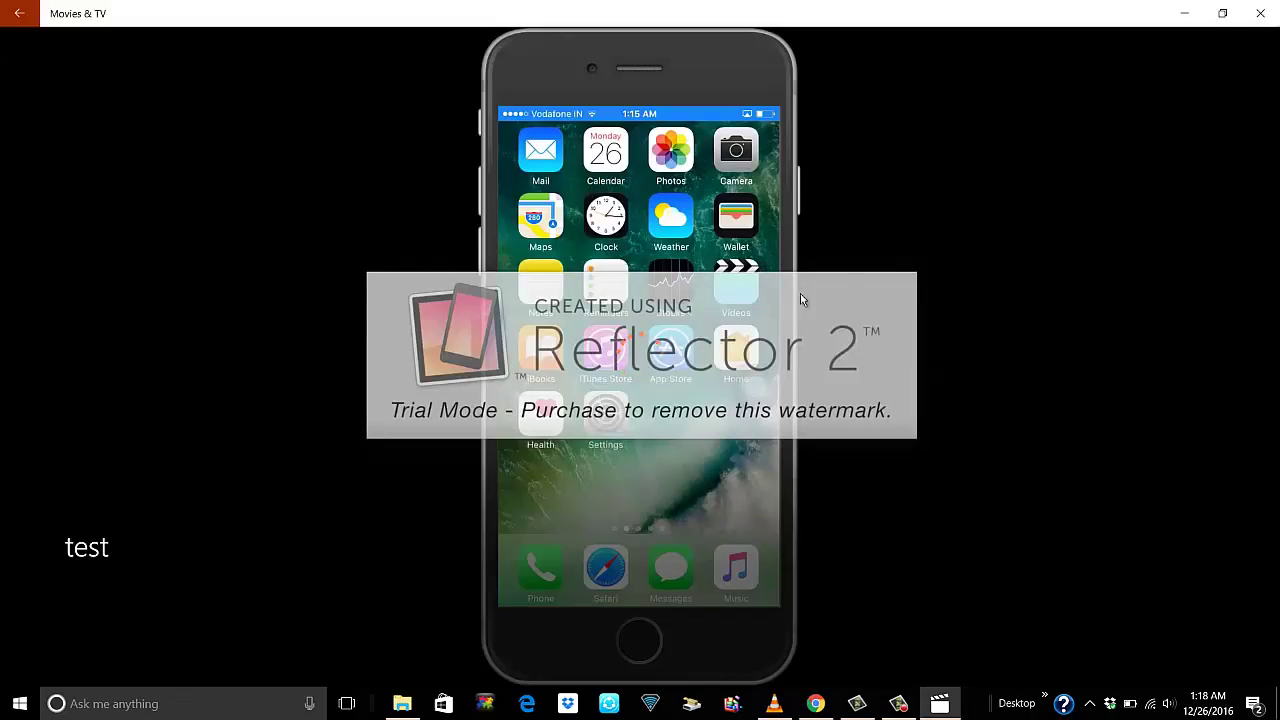
mouse_move(1005, 120)
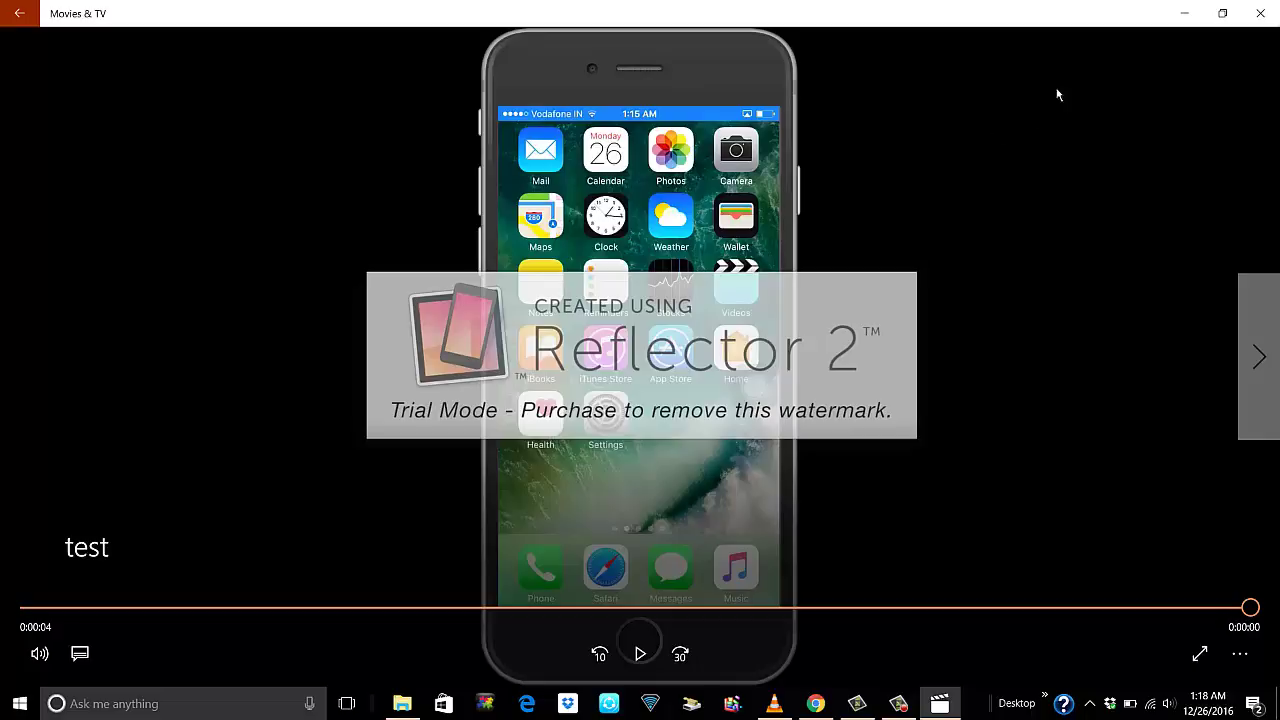
left_click(1266, 22)
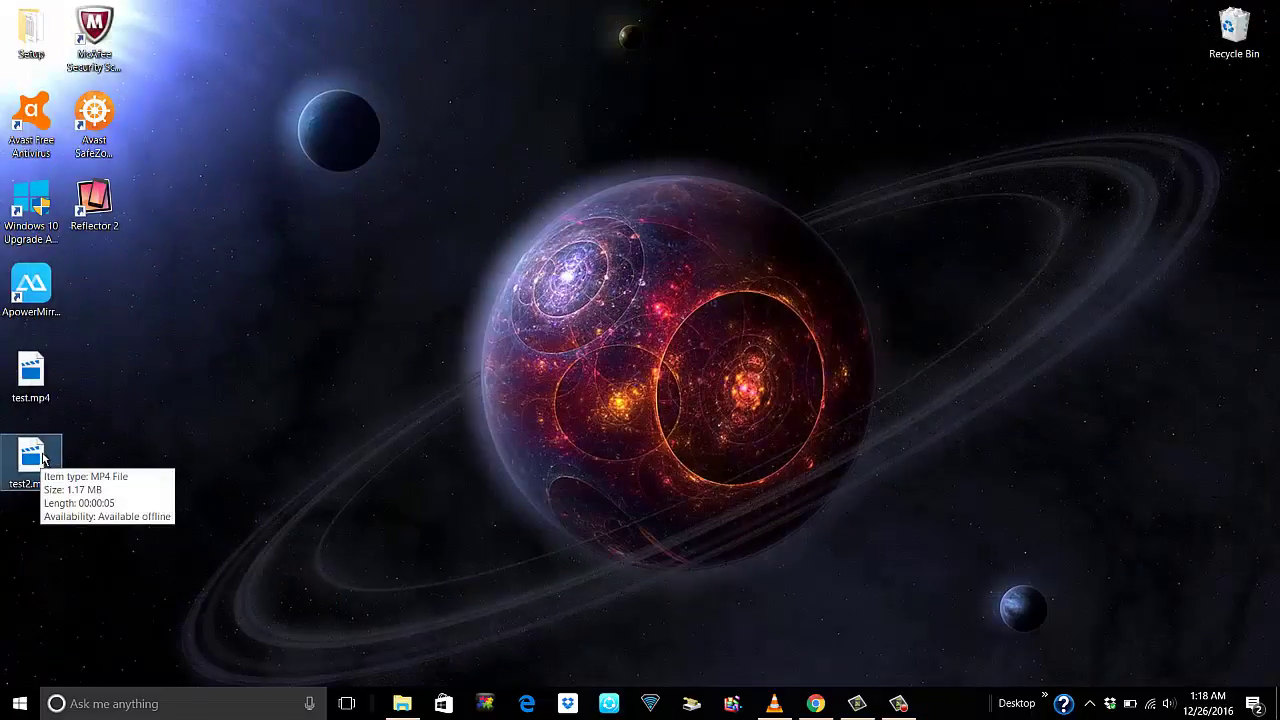
Open test2.mp4 in Movies & TV, reopen it, and watch the iPhone home-screen clip to the end.
double_click(42, 458)
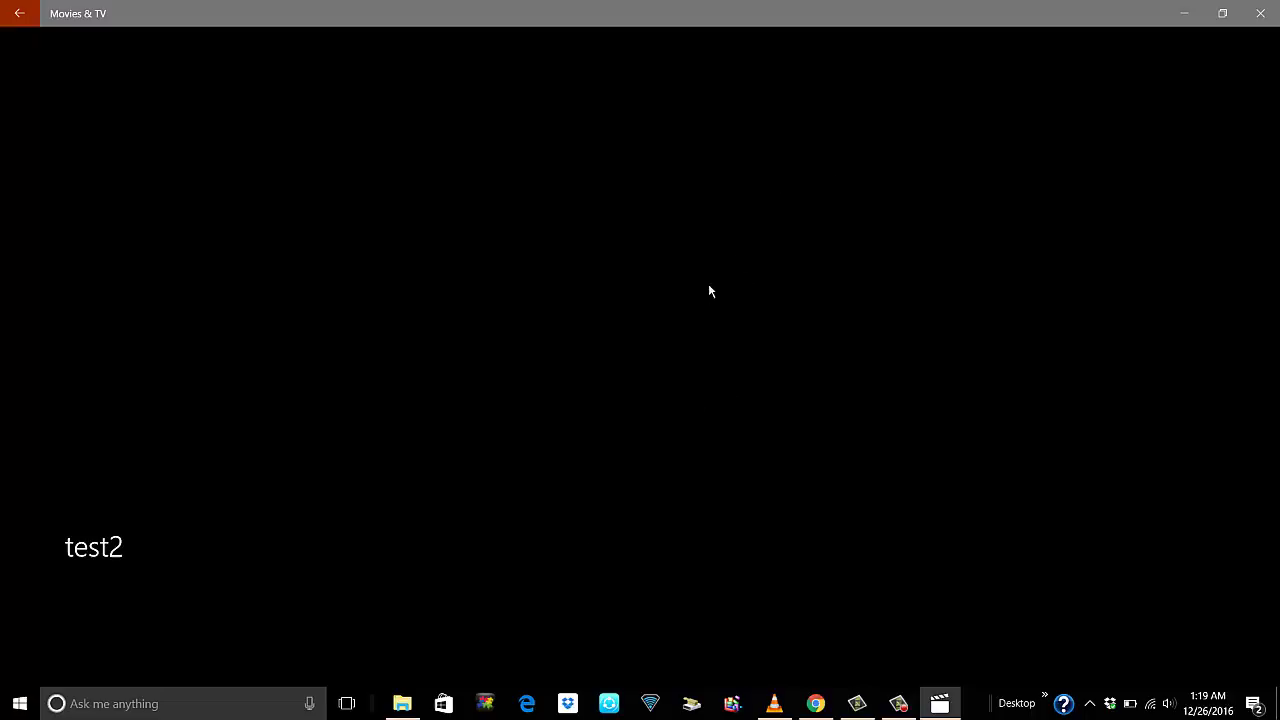
left_click(1260, 13)
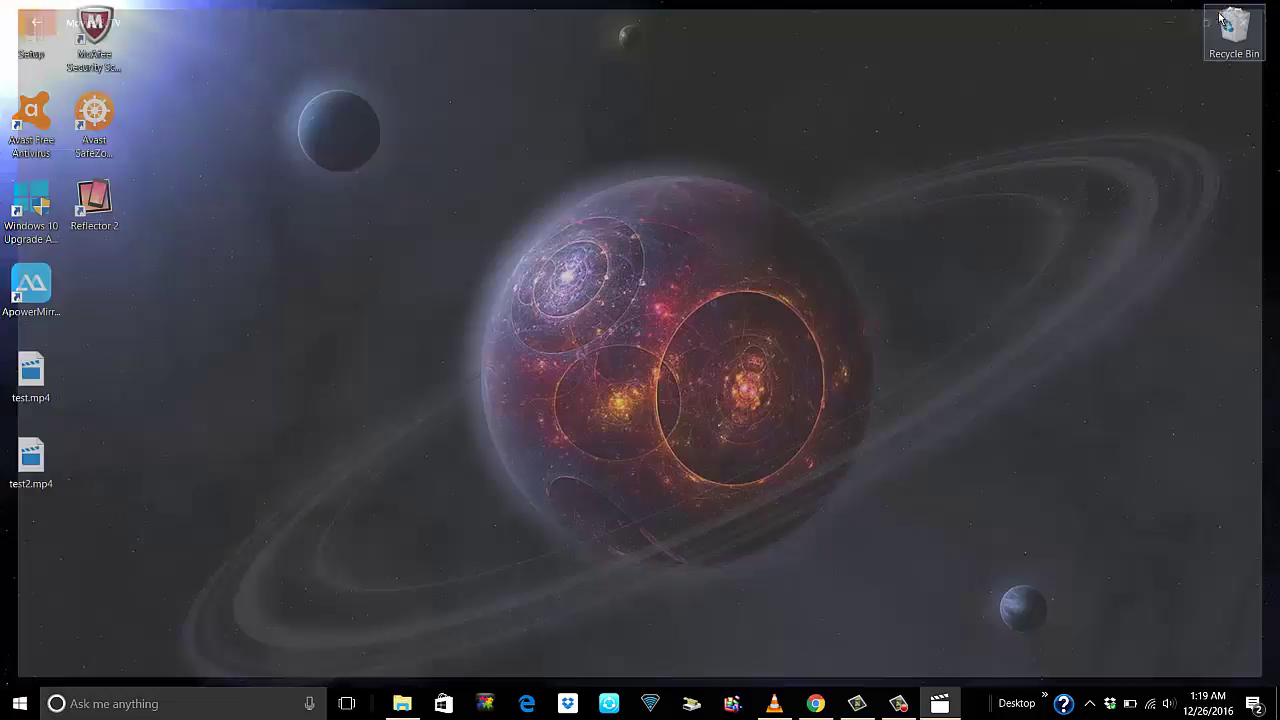
double_click(33, 462)
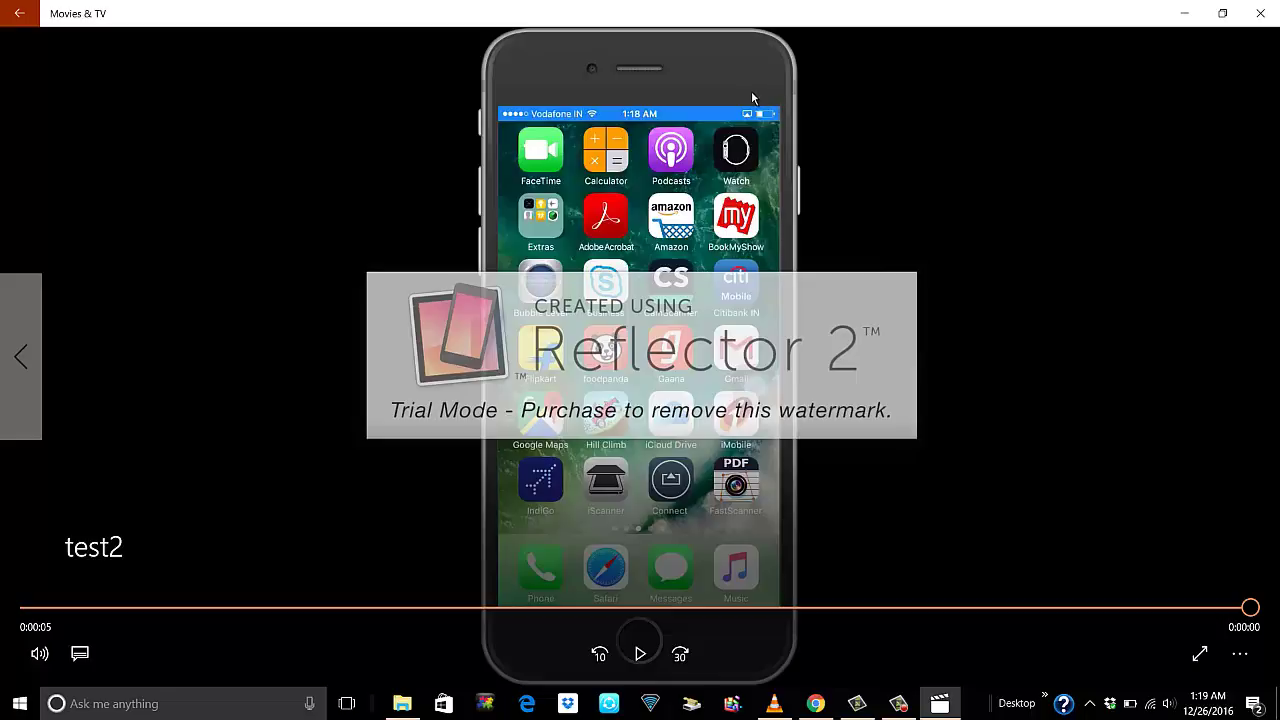
scroll(701, 54, "left", 2)
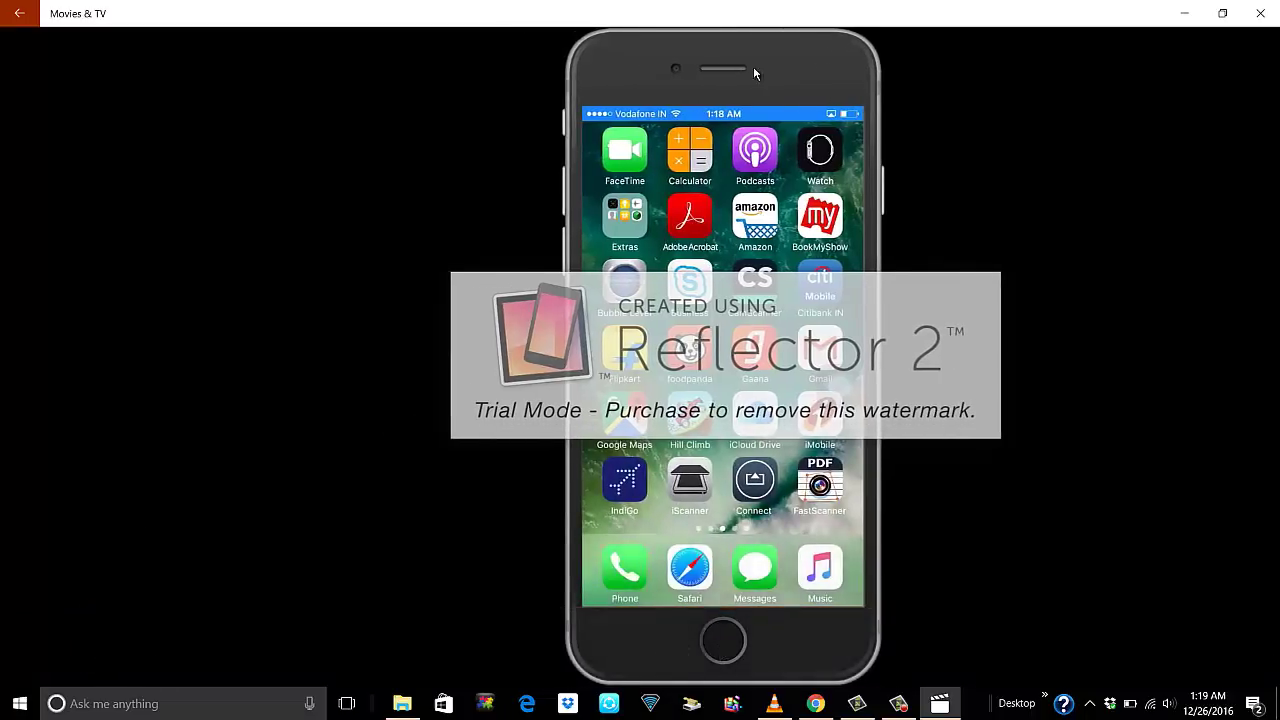